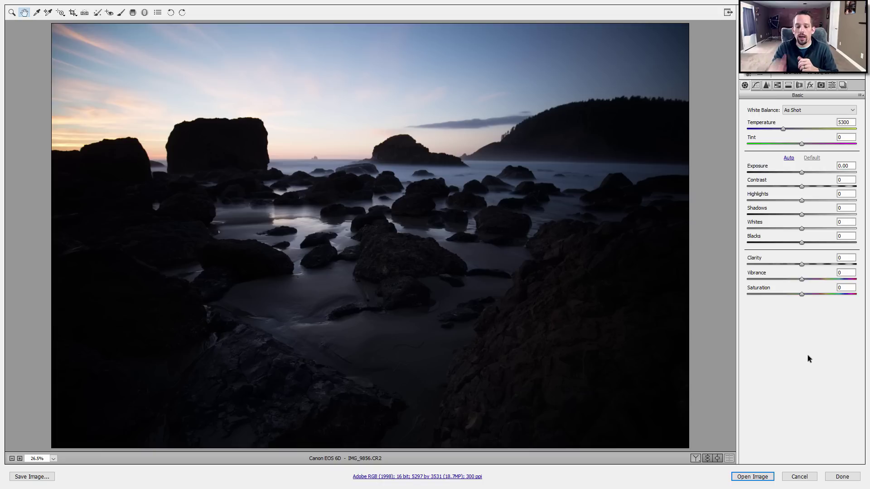
Toggle the preview to show the finished edit with Exposure +1.15, Highlights −83, Shadows +78 and Vibrance +35.
key(ctrl+u)
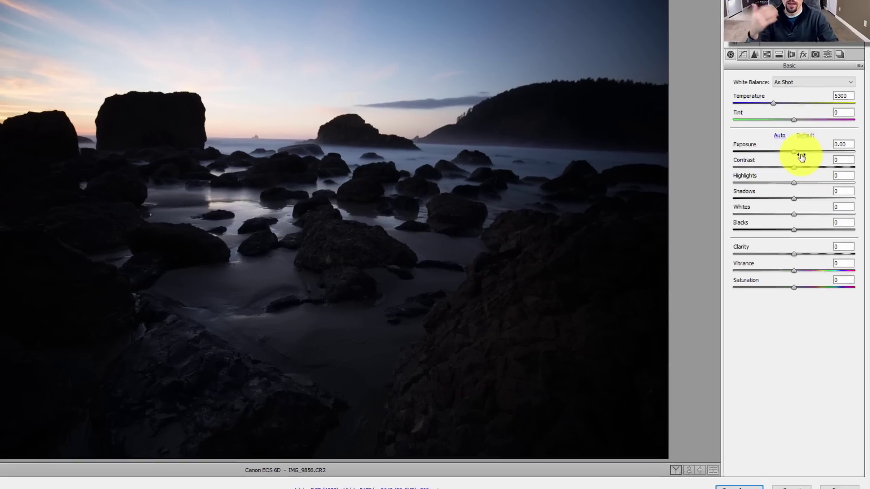
Raise Exposure to +1.15, pull Highlights to −83 and lift Shadows to +78 to reveal the rocks.
drag(794, 152, 797, 130)
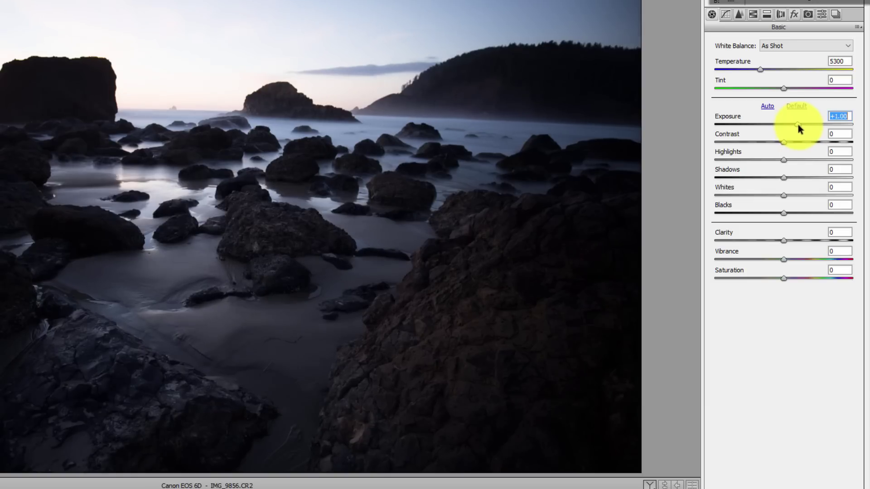
drag(798, 124, 801, 123)
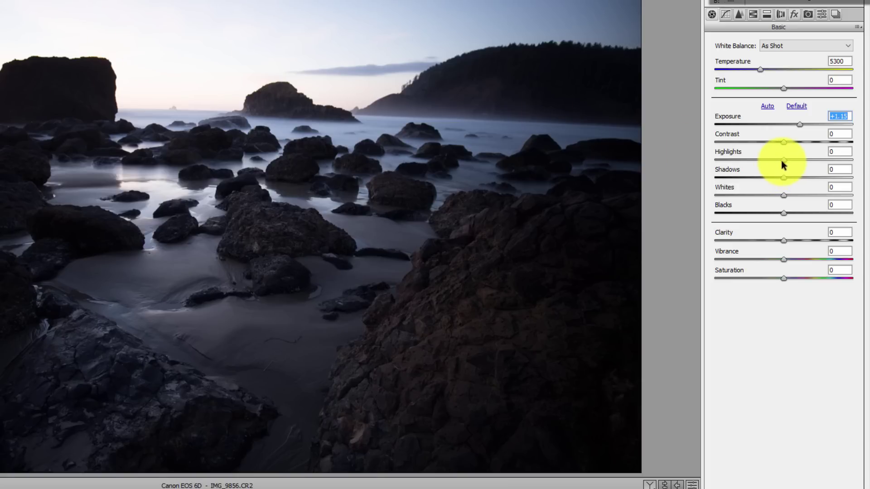
drag(782, 161, 722, 163)
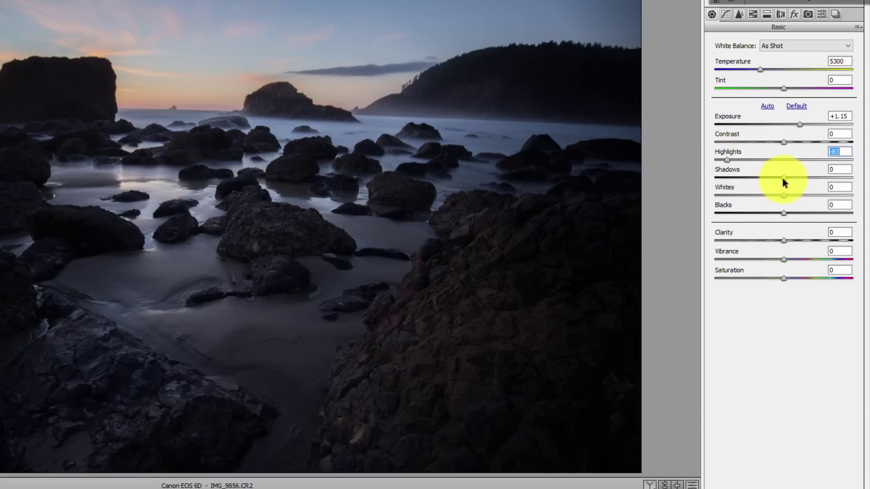
drag(782, 178, 839, 175)
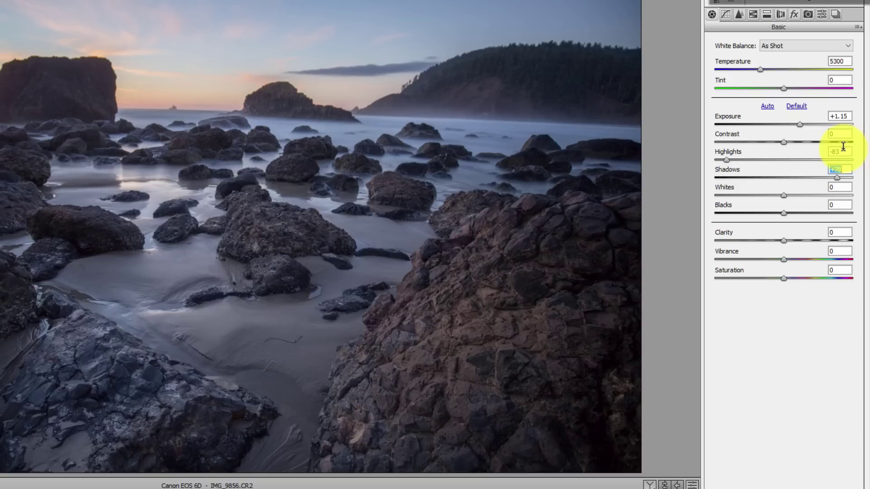
Compare with the unedited original, then return to the edited preview.
click(692, 484)
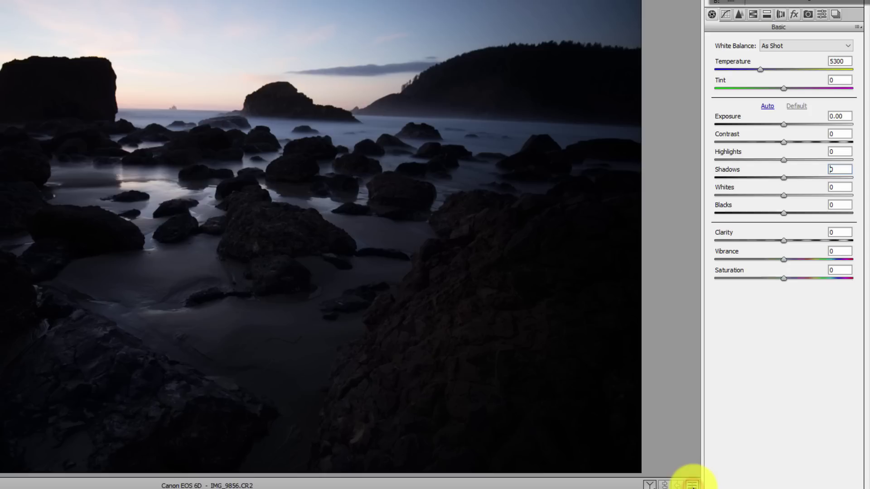
click(692, 484)
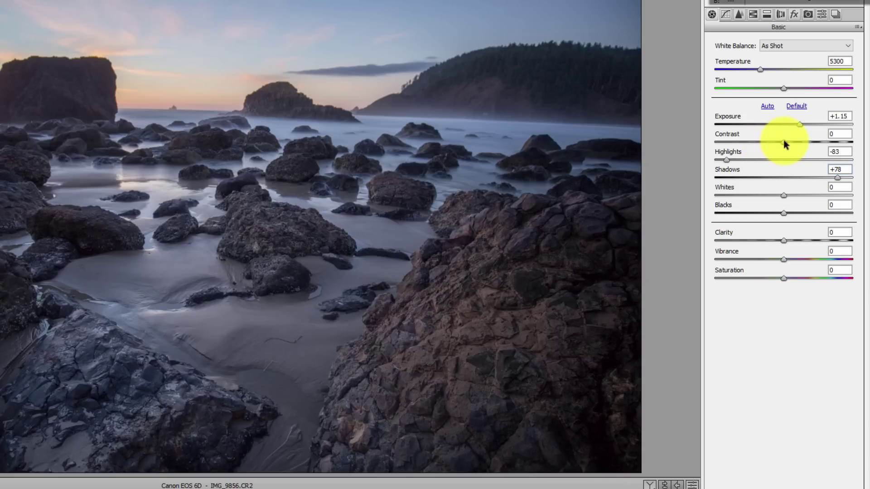
Raise Contrast to +25 and Whites to +23 in the Basic panel.
drag(784, 141, 805, 144)
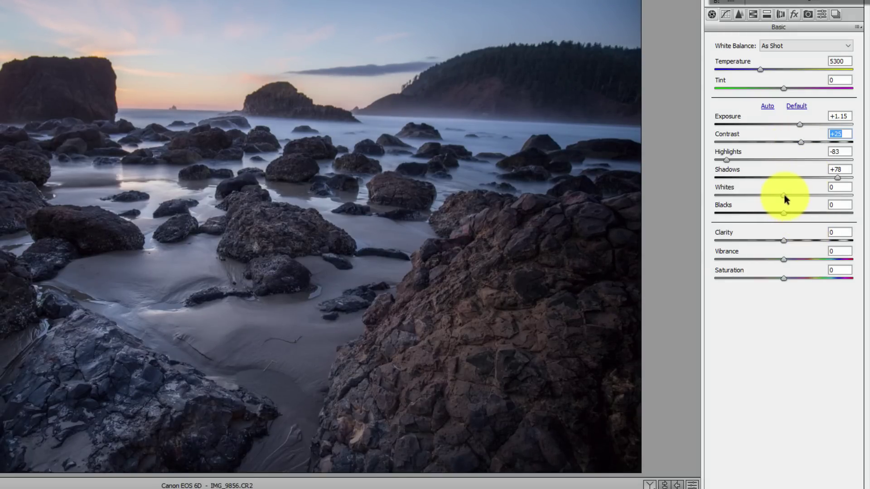
drag(784, 196, 792, 211)
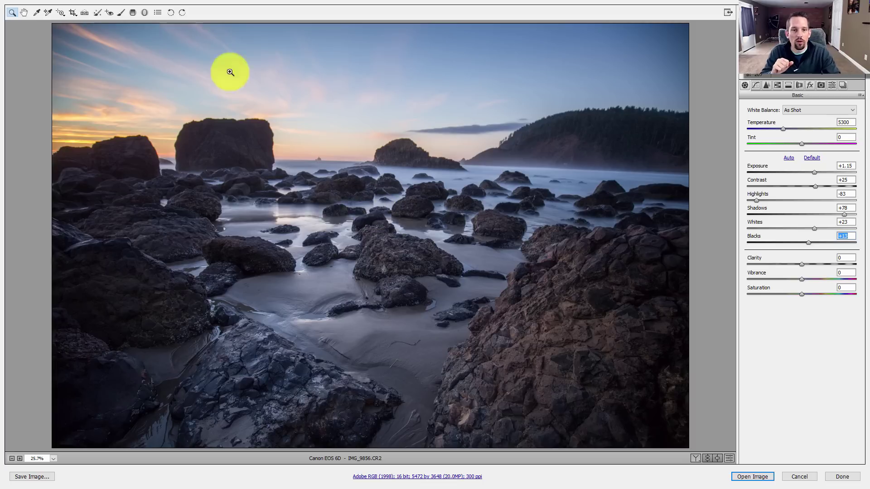
Level the horizon with the Straighten tool and apply the crop to 5297 × 3531.
click(84, 12)
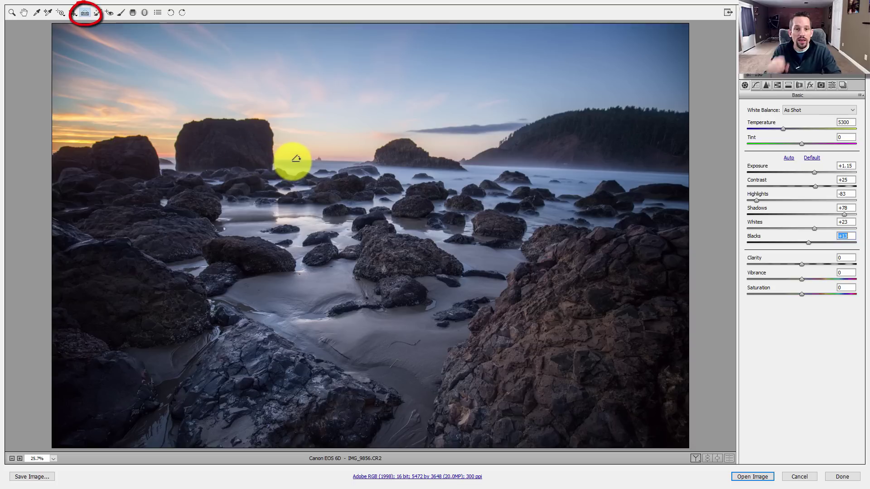
key(ctrl+space)
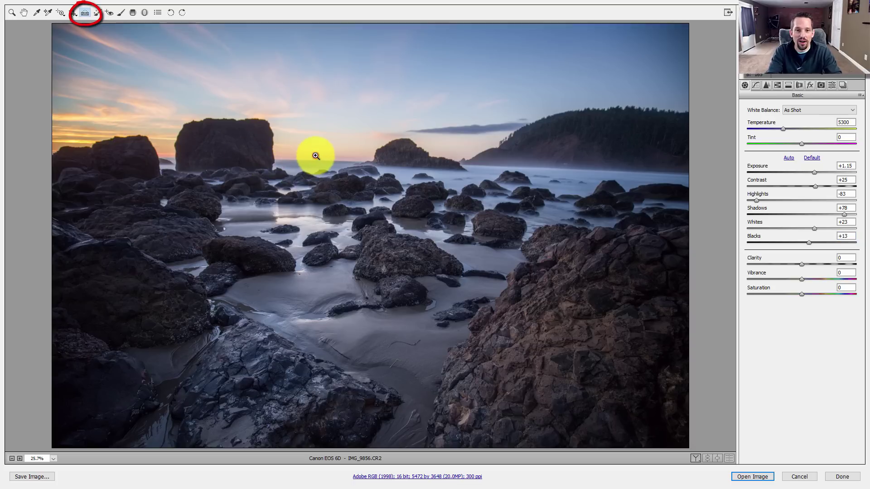
drag(316, 156, 366, 227)
drag(240, 225, 485, 230)
key(z)
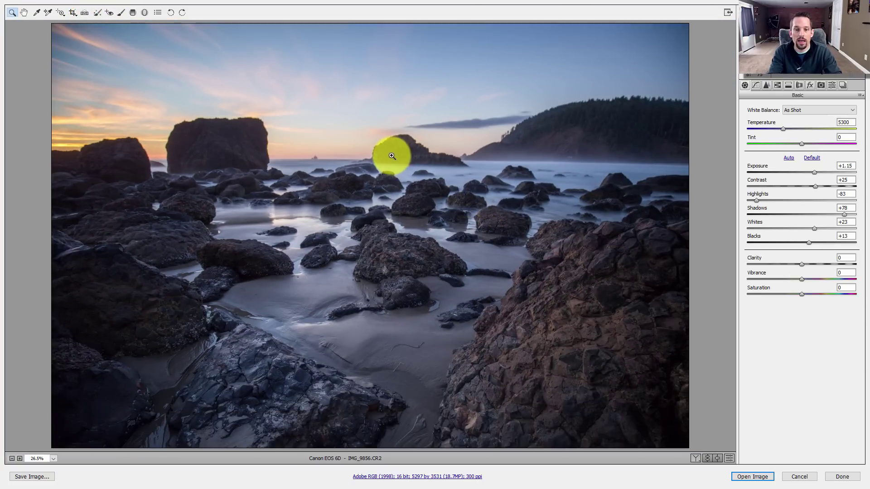
Inspect the stray stems on the sand at 200%, then fit the photo back in view.
drag(387, 341, 438, 376)
drag(359, 208, 385, 196)
right_click(406, 198)
click(405, 202)
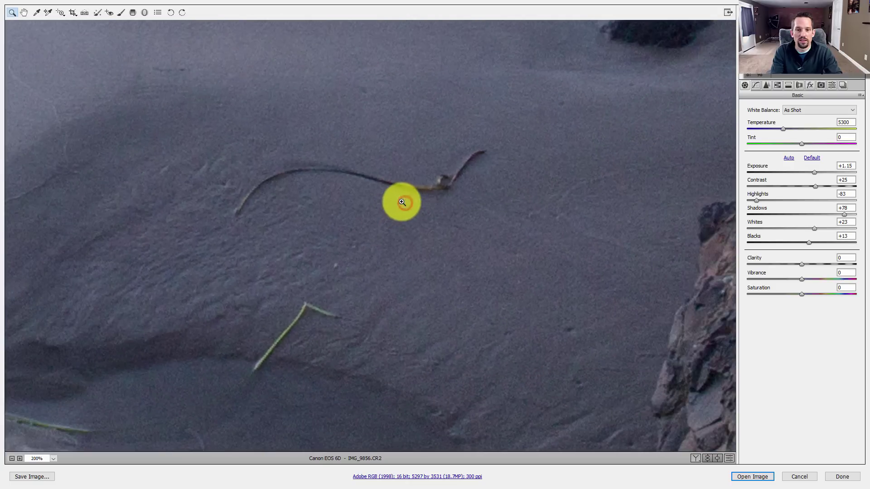
right_click(319, 209)
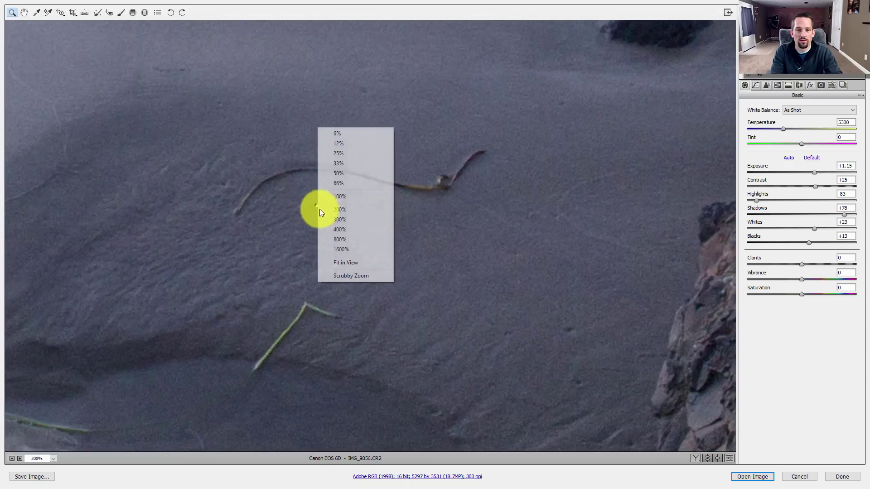
click(360, 264)
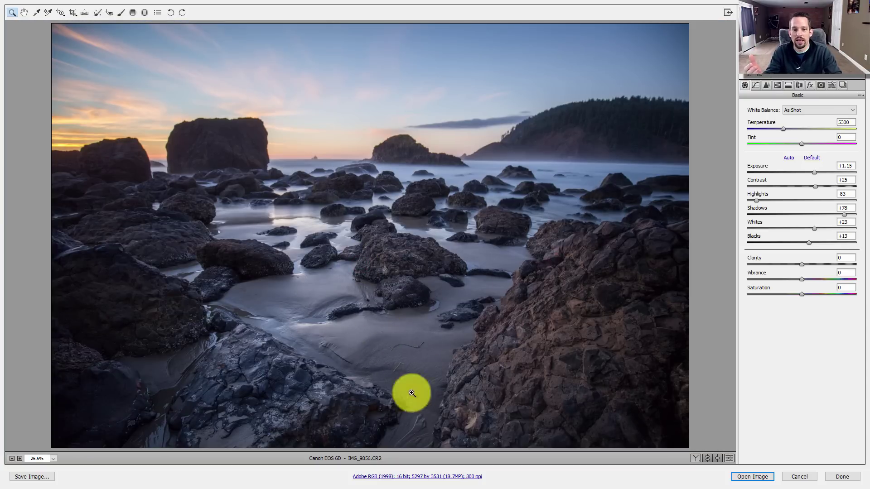
Heal the dark stem and pale grass stalk on the sand with two enlarged Heal spots sourced from clean sand.
drag(396, 343, 459, 397)
drag(226, 144, 414, 240)
click(96, 12)
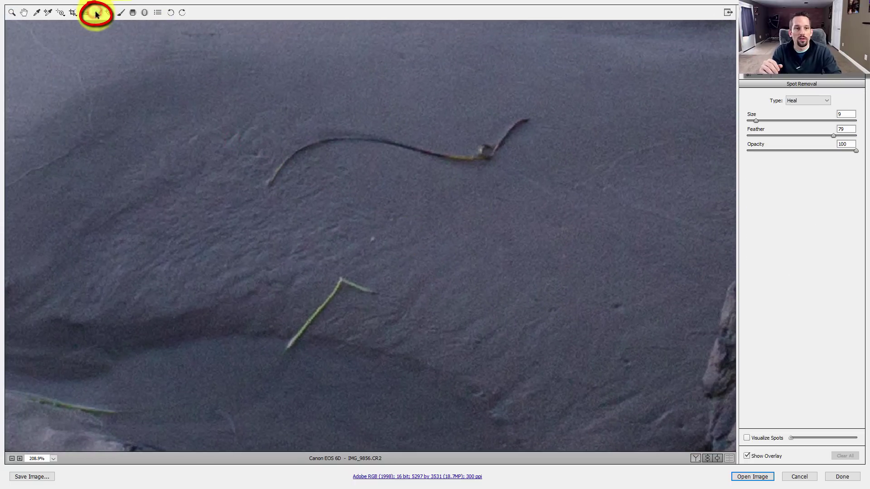
key(bracketright)
key(bracketright)
key(bracketright)
key(bracketright)
key(bracketright)
key(bracketright)
key(bracketright)
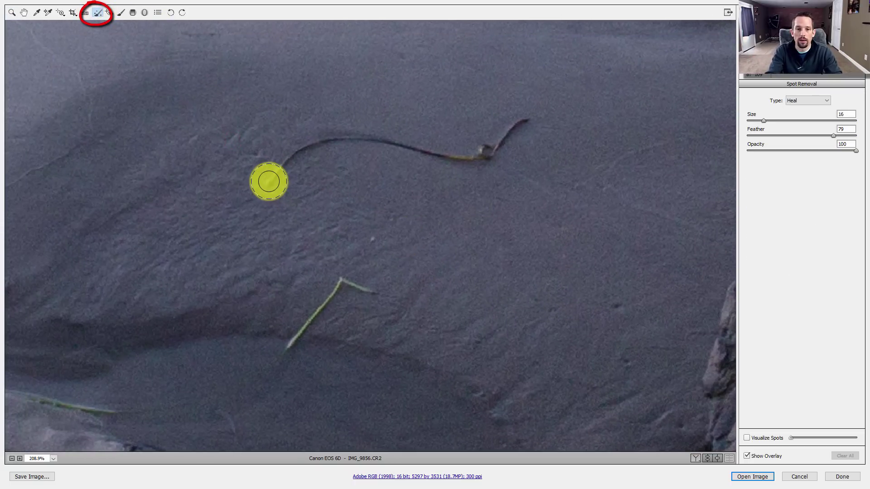
key(bracketright)
key(bracketright)
mouse_move(269, 181)
mouse_down()
mouse_move(286, 157)
mouse_move(338, 144)
mouse_move(462, 156)
mouse_move(500, 147)
mouse_move(527, 119)
mouse_up()
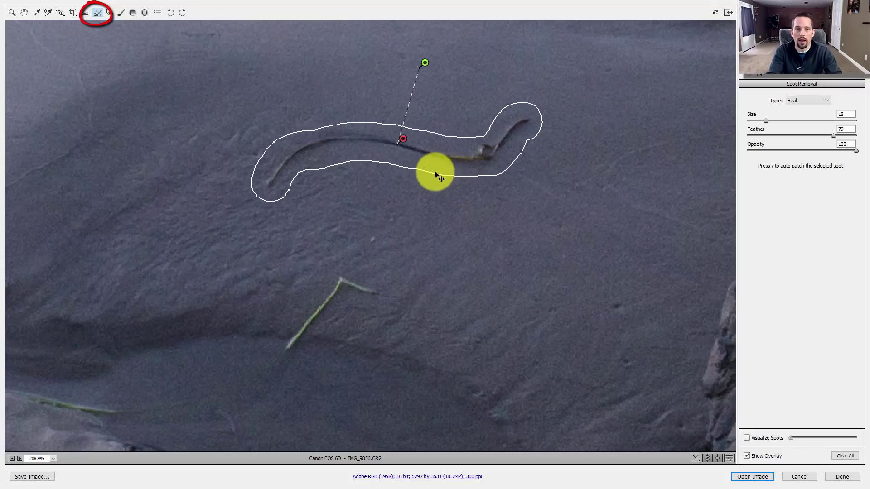
mouse_move(353, 74)
mouse_down()
mouse_move(316, 163)
mouse_move(345, 143)
mouse_move(351, 202)
mouse_move(400, 195)
mouse_up()
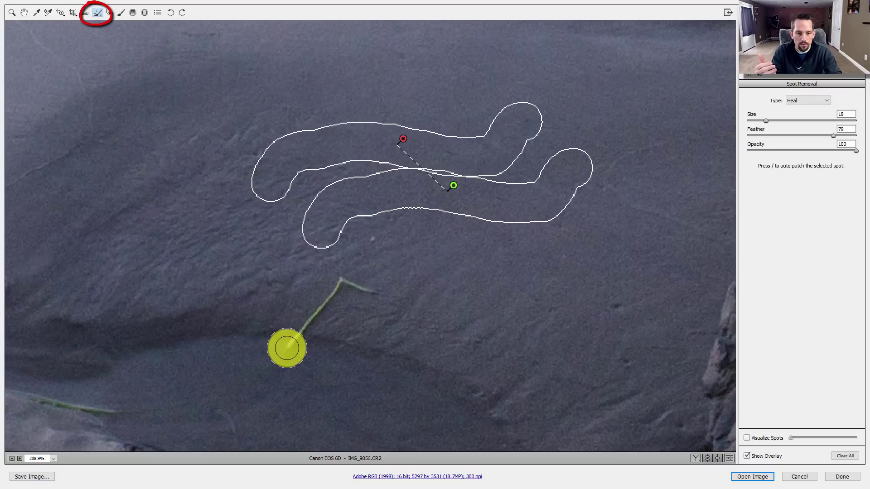
mouse_move(288, 346)
mouse_down()
mouse_move(336, 285)
mouse_move(372, 291)
mouse_up()
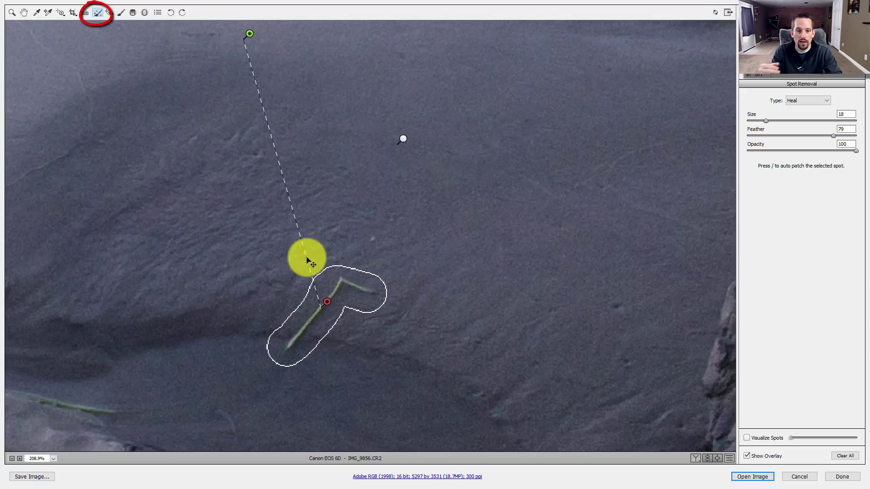
mouse_move(232, 48)
mouse_down()
mouse_move(272, 158)
mouse_move(380, 292)
mouse_move(400, 343)
mouse_move(385, 335)
mouse_move(393, 332)
mouse_up()
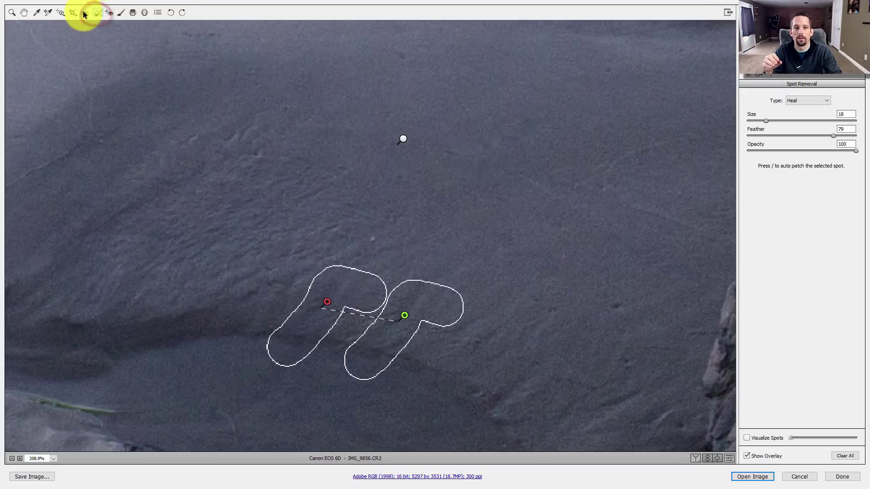
Compare the edit with the original, then fit the photo in view.
click(27, 14)
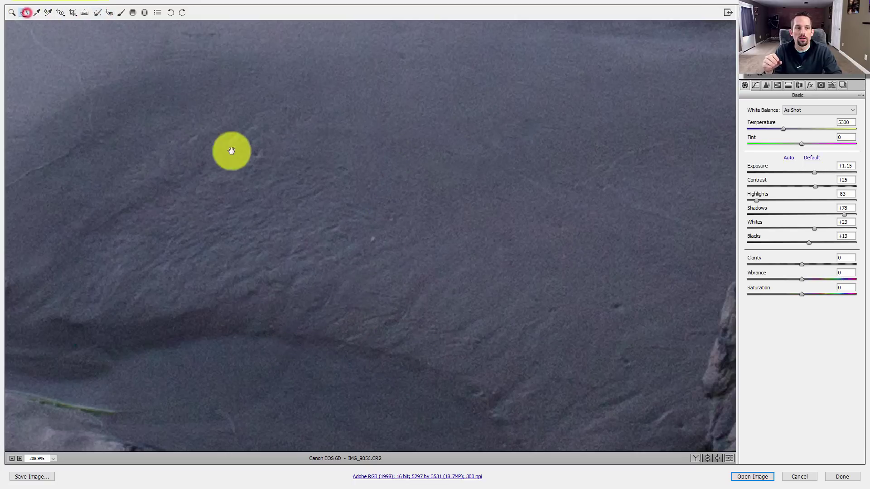
click(729, 459)
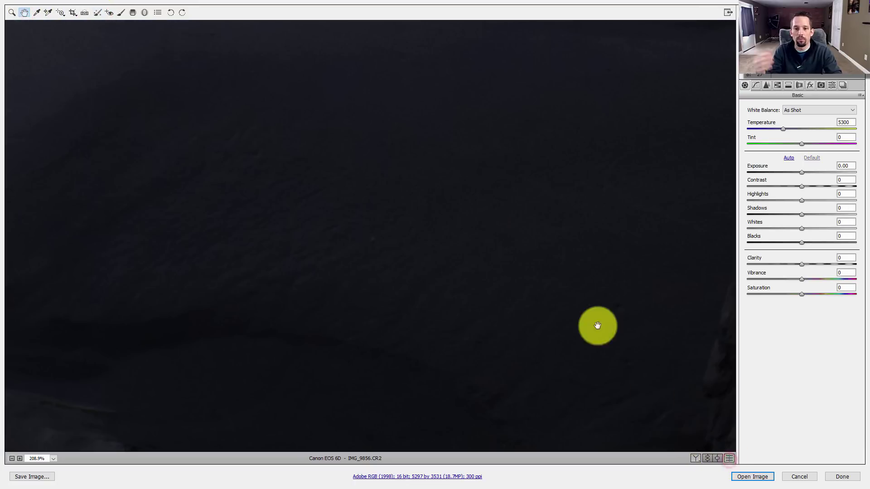
click(726, 458)
right_click(515, 275)
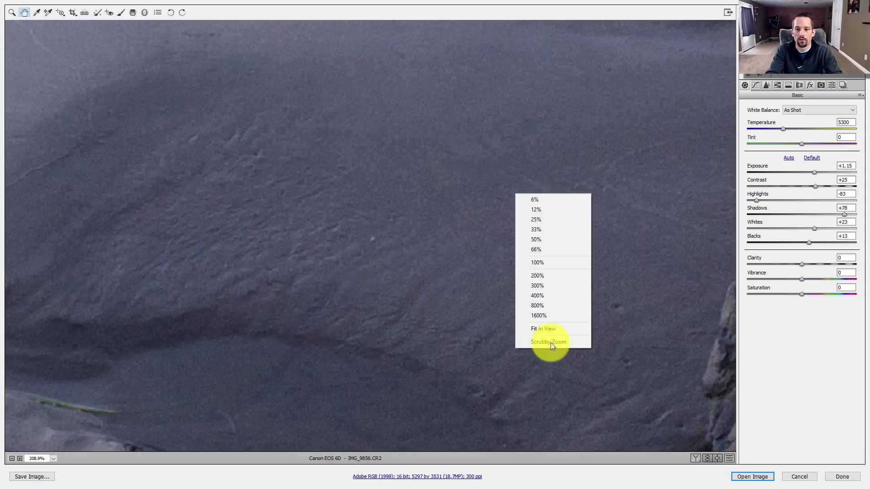
click(543, 329)
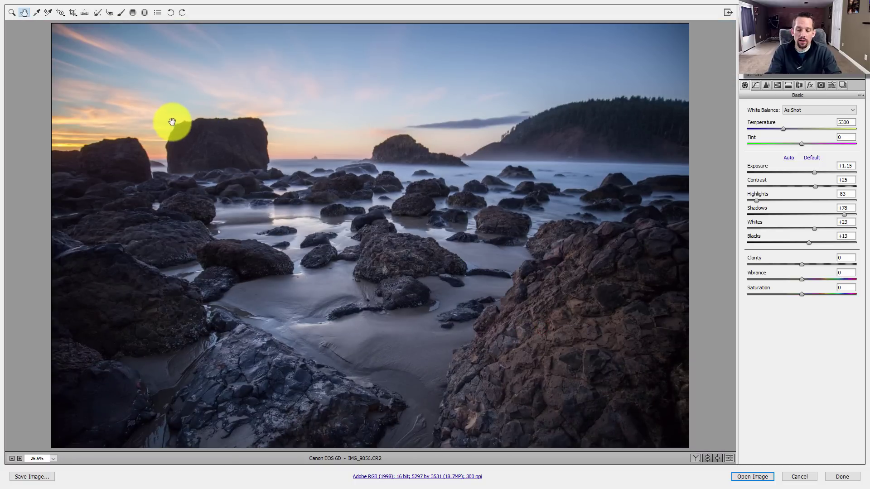
Zoom in progressively on the big flat rock at the horizon, panning across its top.
click(208, 132)
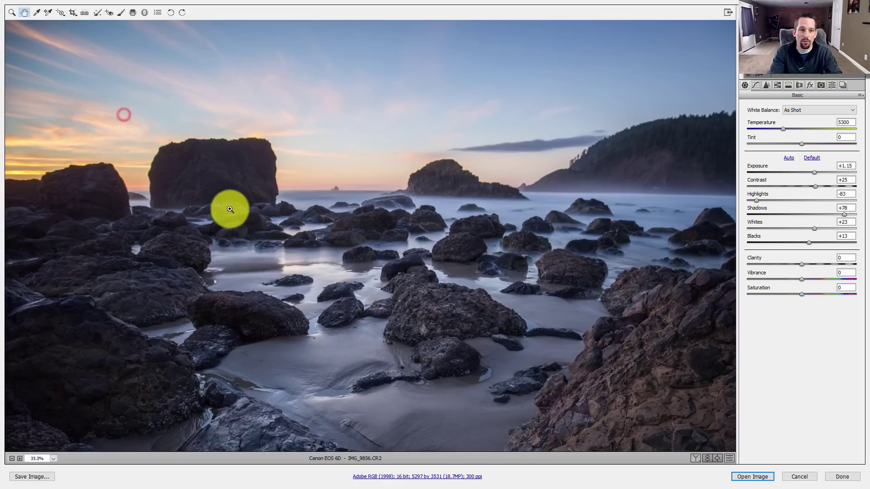
click(281, 215)
click(300, 239)
click(438, 244)
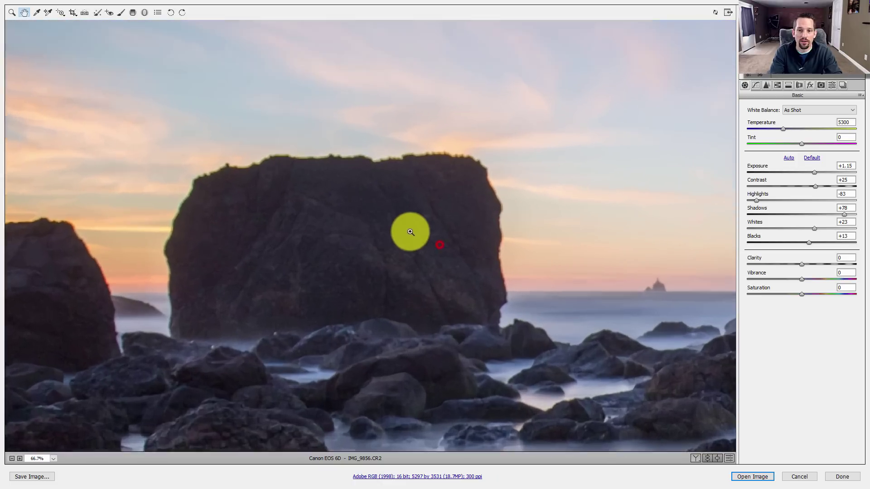
click(232, 211)
drag(431, 215, 289, 187)
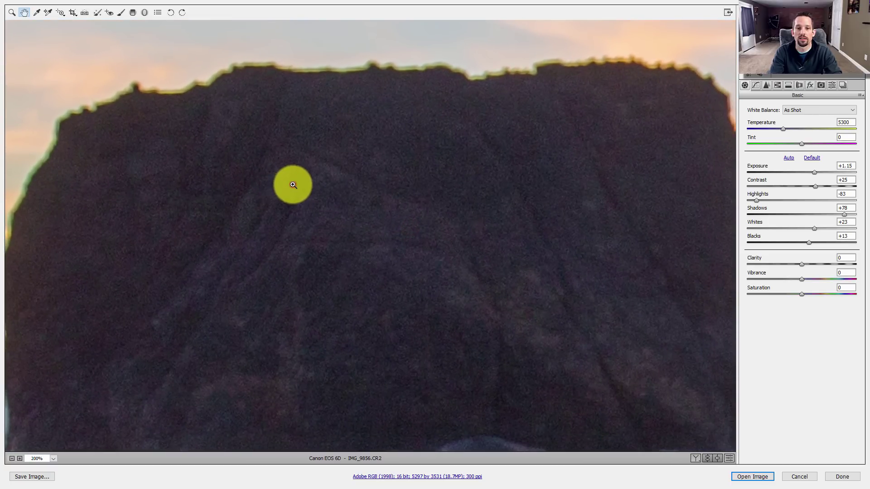
click(292, 185)
Set the zoom to 100% and pan to frame the whole flat rock.
right_click(310, 194)
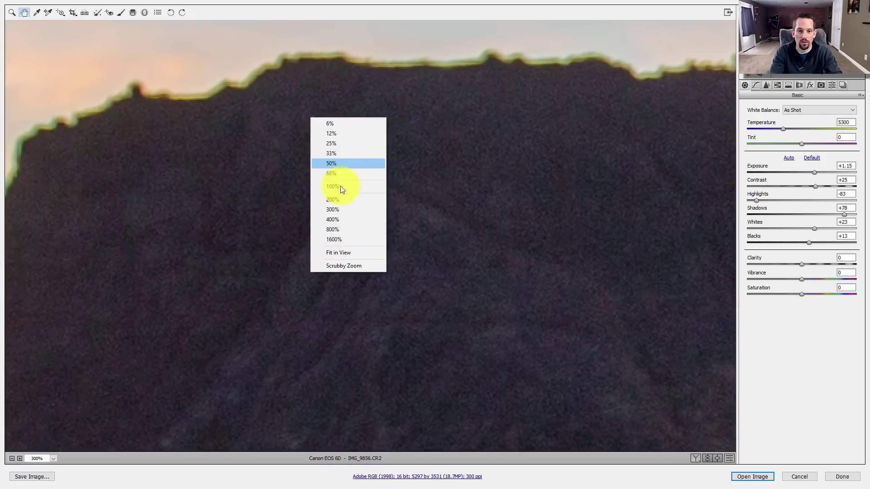
right_click(334, 207)
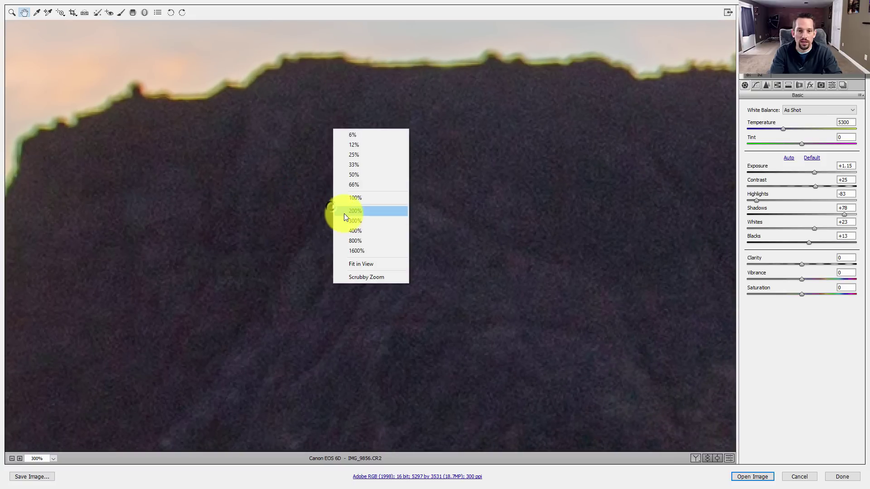
click(344, 211)
right_click(362, 213)
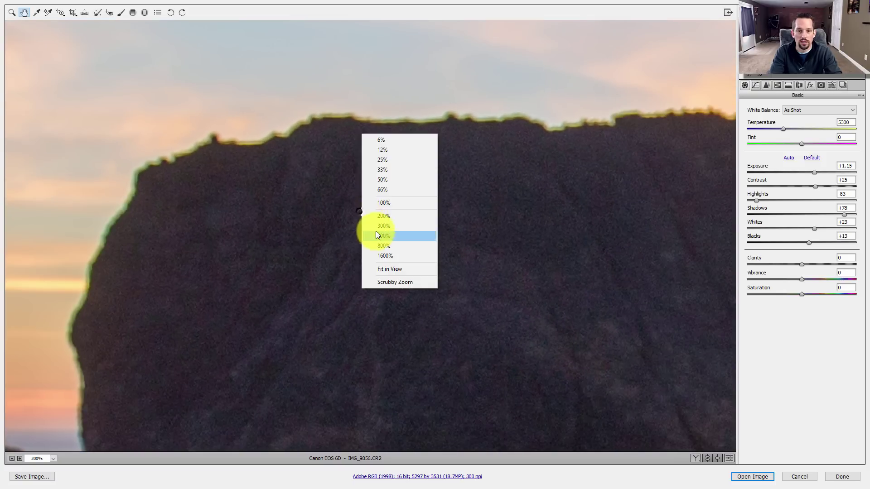
click(383, 206)
drag(448, 246, 428, 230)
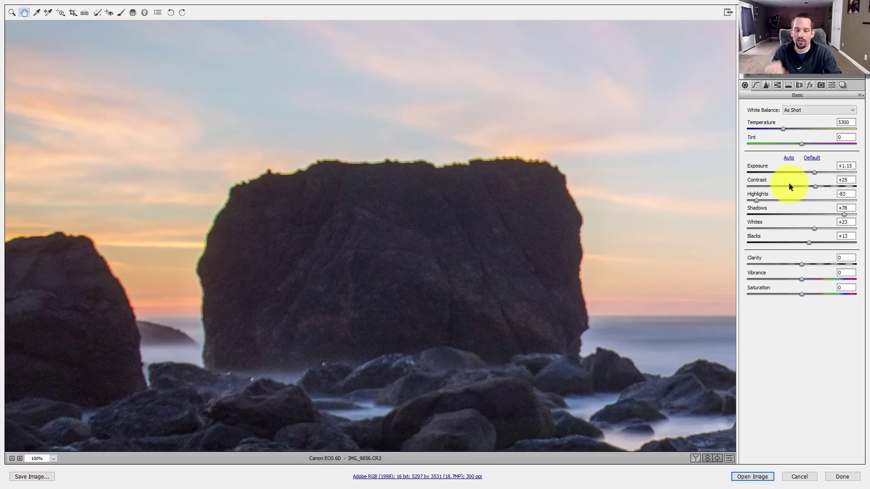
Enable Remove Chromatic Aberration, set Purple and Green defringe amounts to 1, and Purple Hue to 39/79.
click(797, 90)
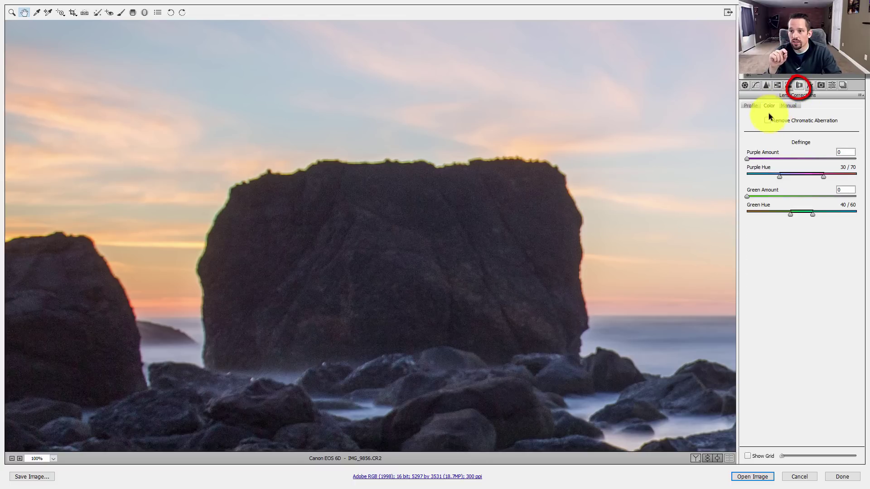
click(774, 120)
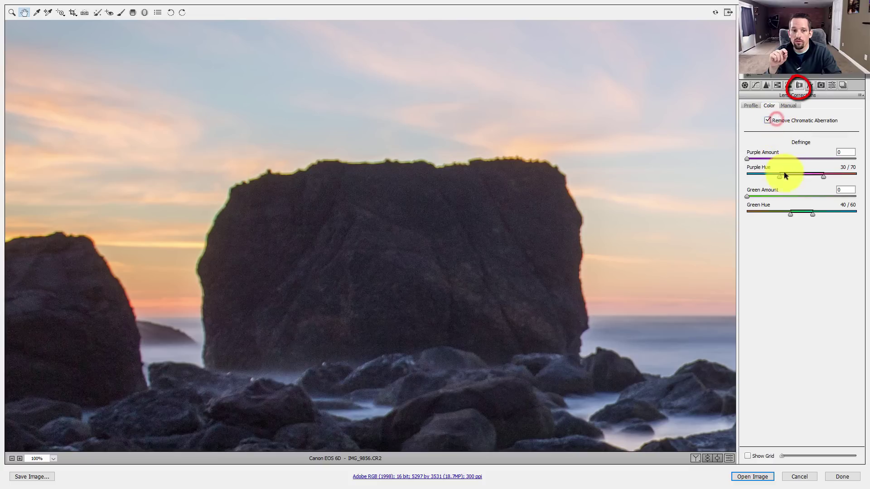
click(752, 159)
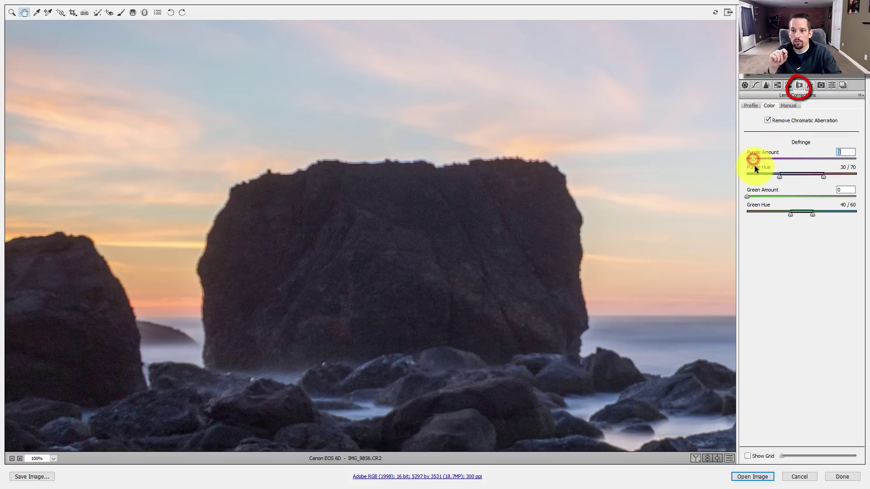
click(751, 196)
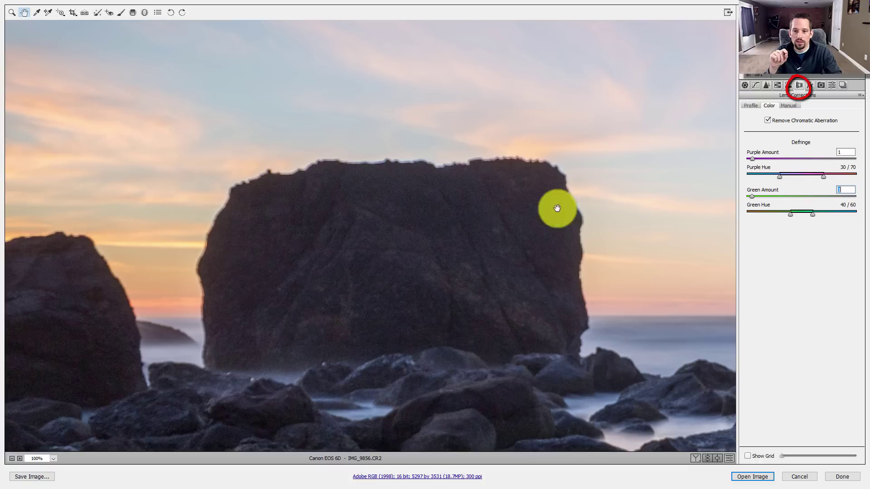
drag(796, 177, 770, 176)
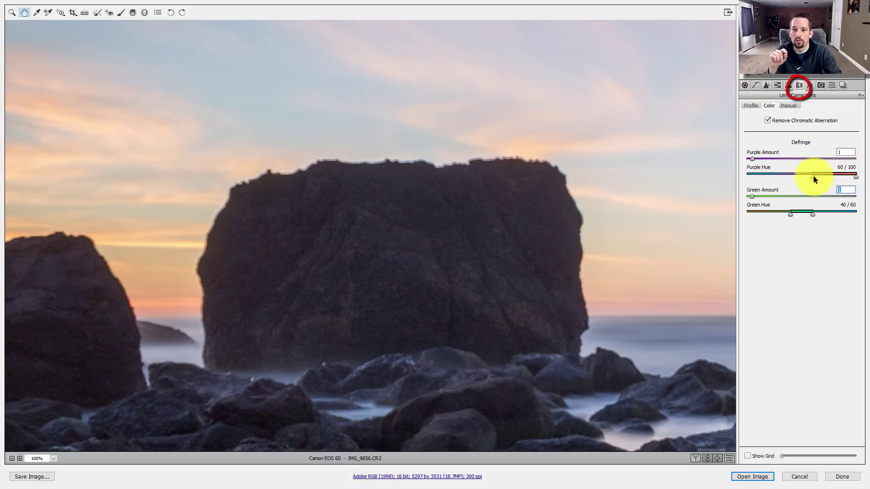
drag(811, 175, 787, 176)
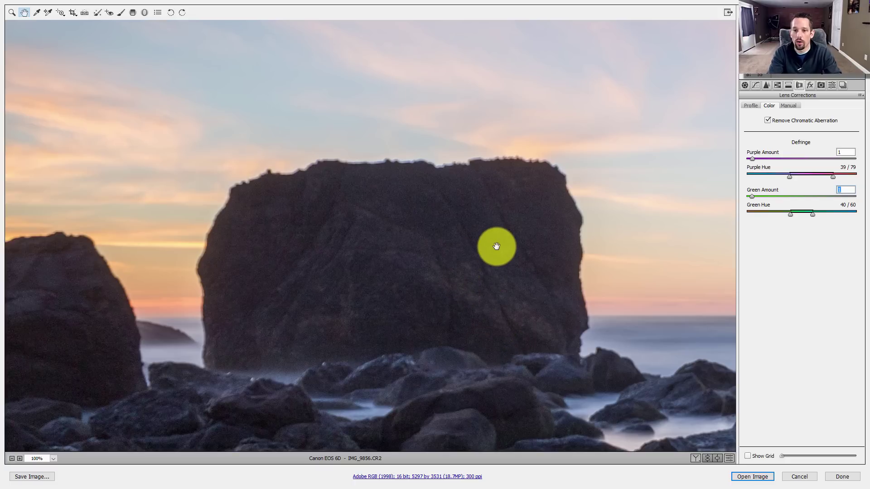
View the rocks at 200% in the Detail panel and set Luminance noise reduction to 26.
click(766, 86)
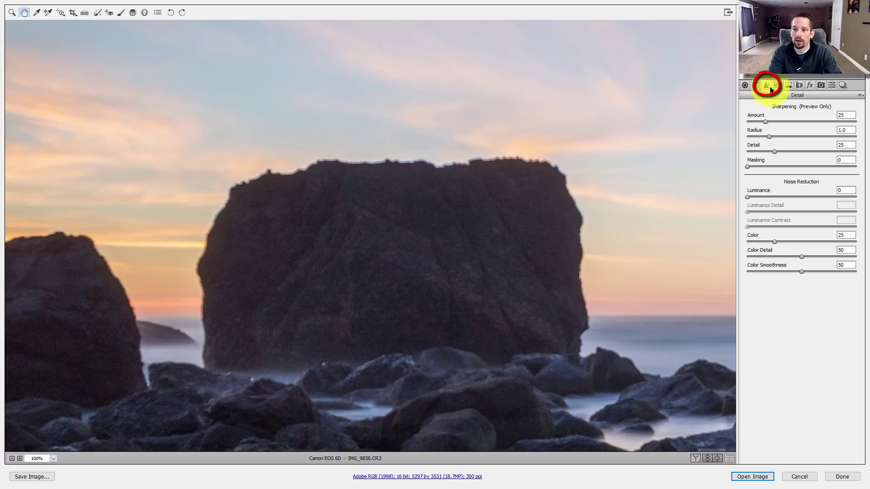
click(429, 246)
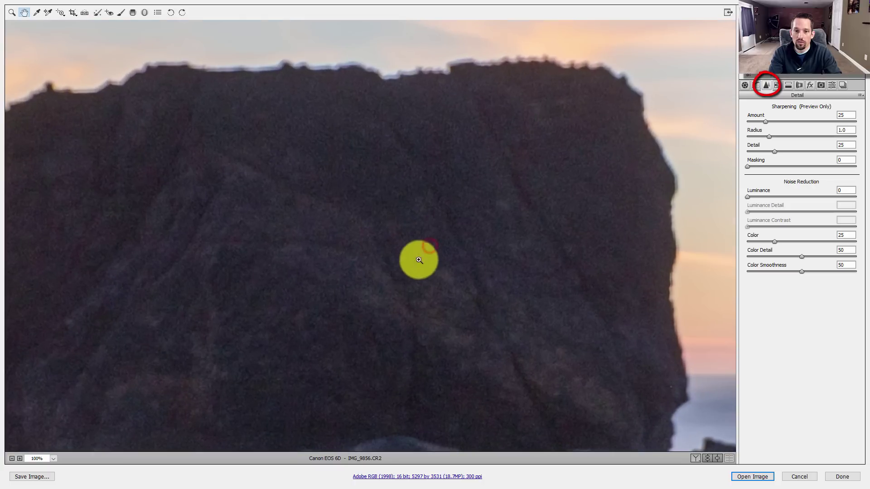
drag(404, 249, 331, 169)
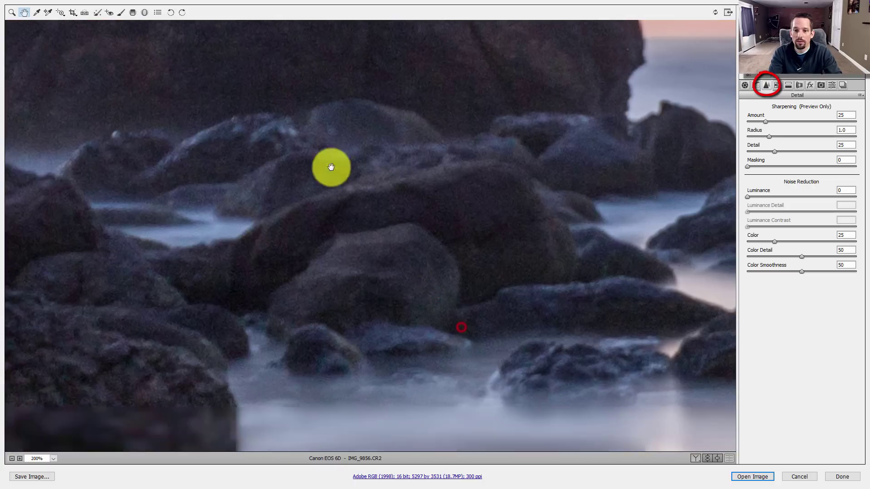
drag(396, 315, 543, 127)
drag(517, 251, 413, 164)
drag(746, 196, 775, 196)
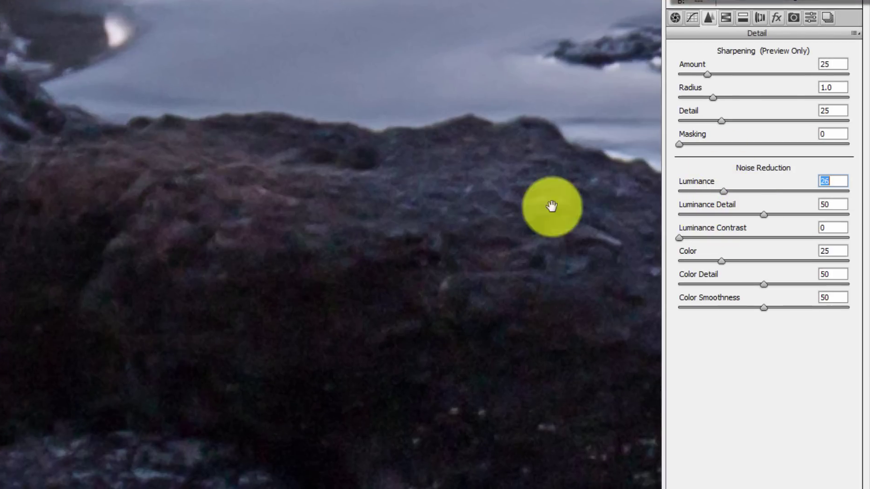
click(403, 212)
Set Color noise reduction to 45 and Color Smoothness to 51, comparing with and without noise reduction.
drag(404, 212, 233, 211)
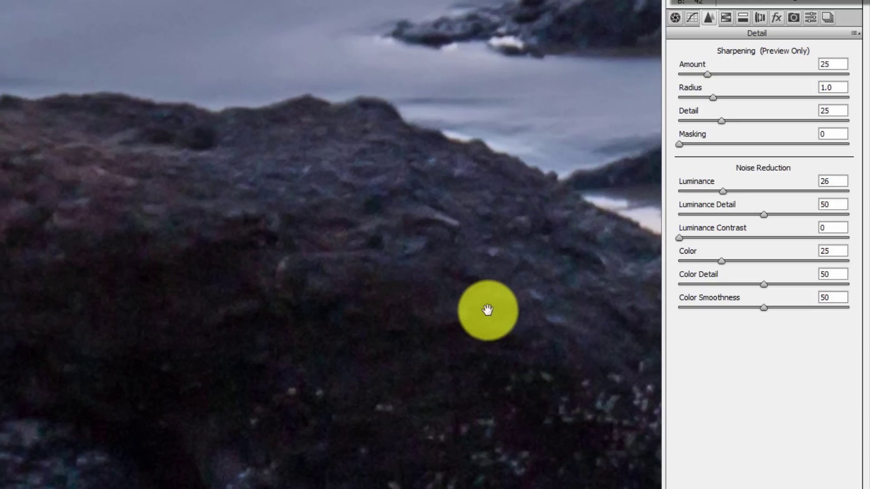
drag(720, 262, 646, 262)
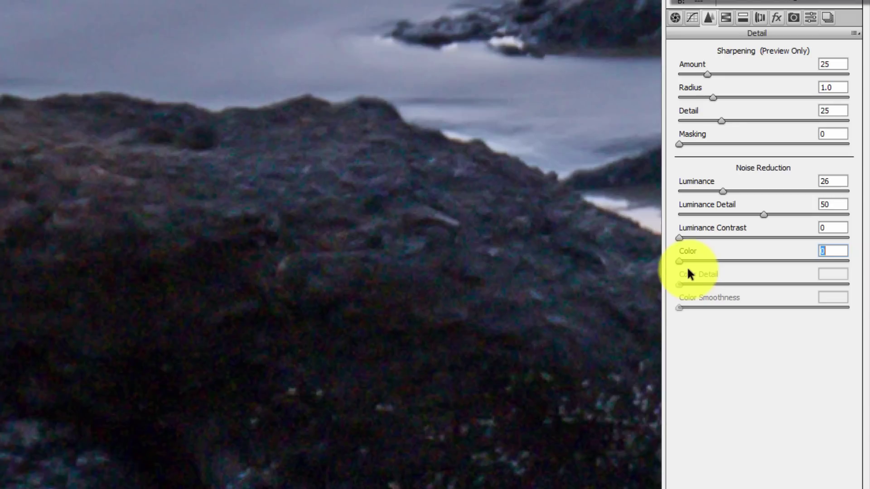
drag(680, 262, 735, 260)
drag(4, 206, 193, 297)
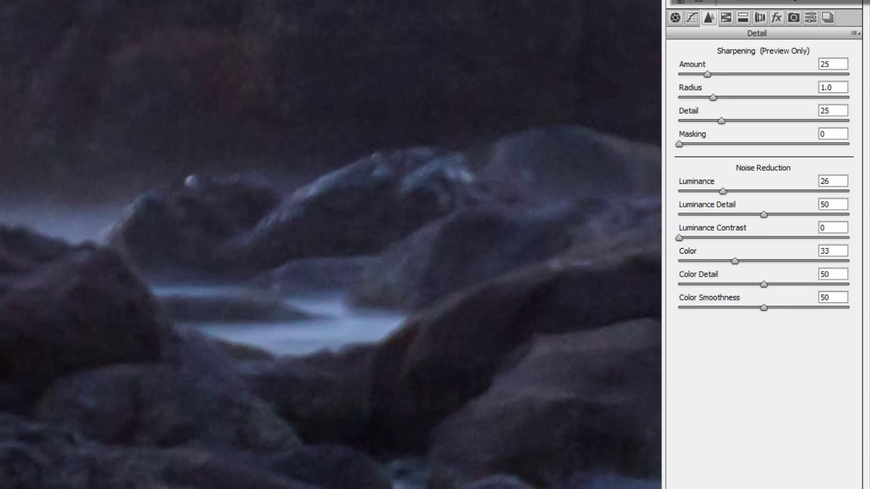
key(ctrl+alt+z)
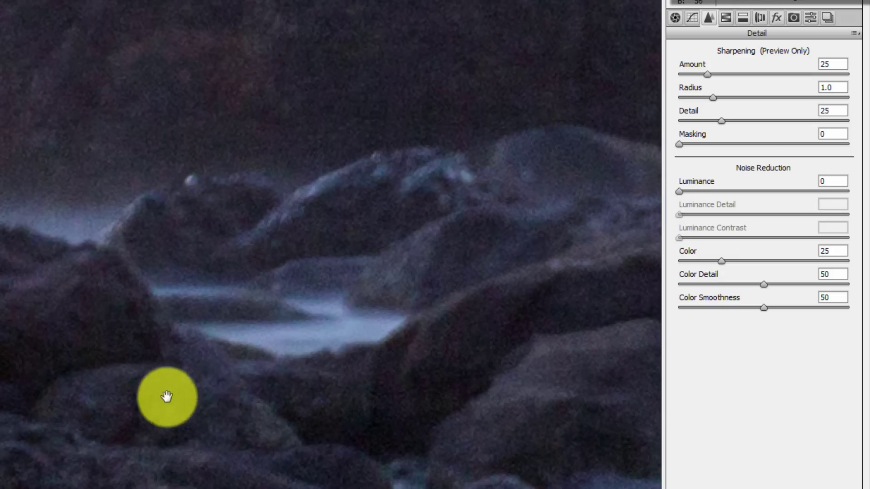
key(ctrl+shift+z)
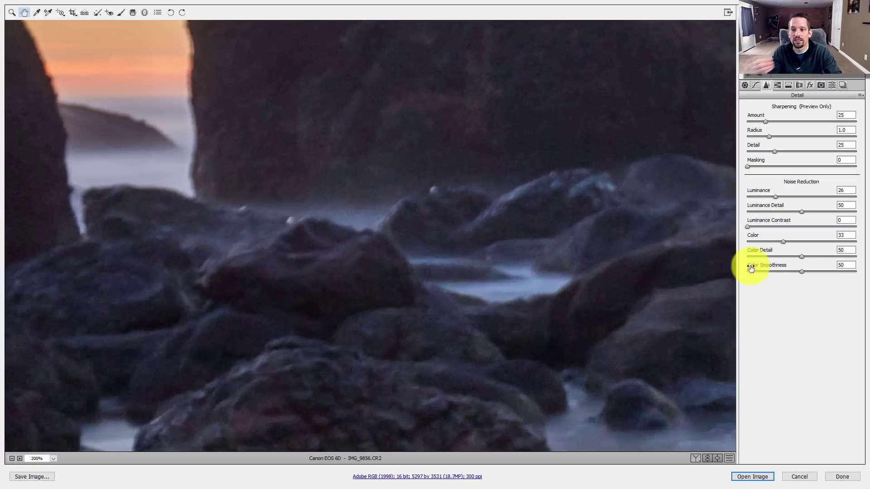
drag(784, 241, 796, 241)
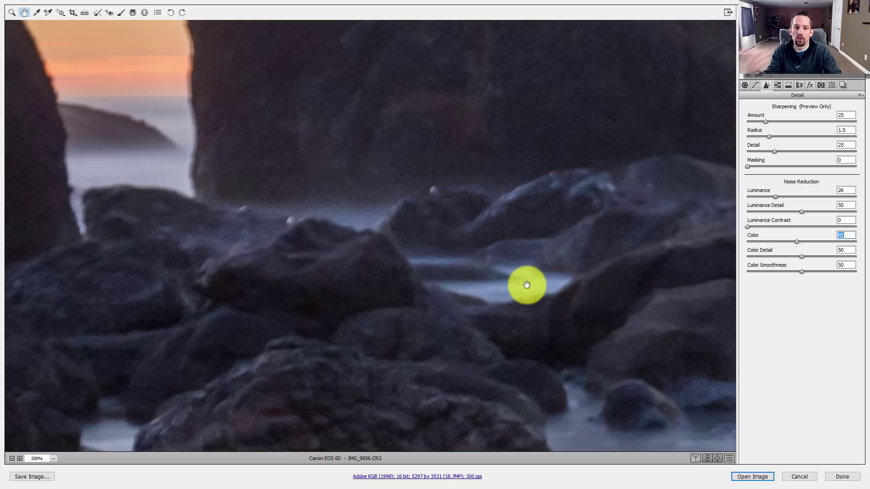
click(803, 271)
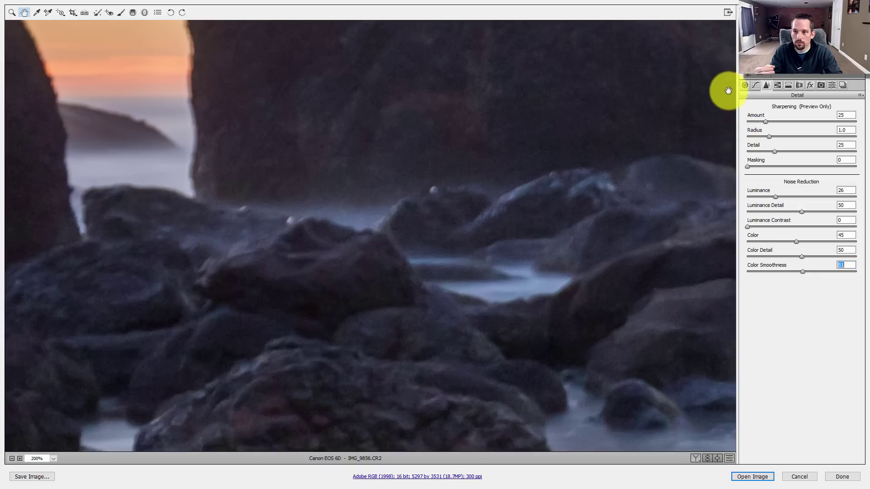
click(744, 85)
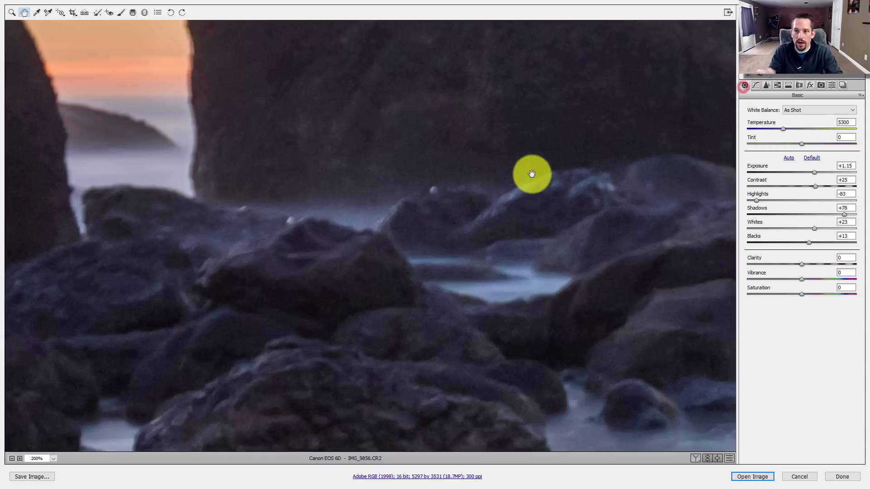
Fit the whole seascape in view and compare the edit against the original.
right_click(481, 193)
click(507, 252)
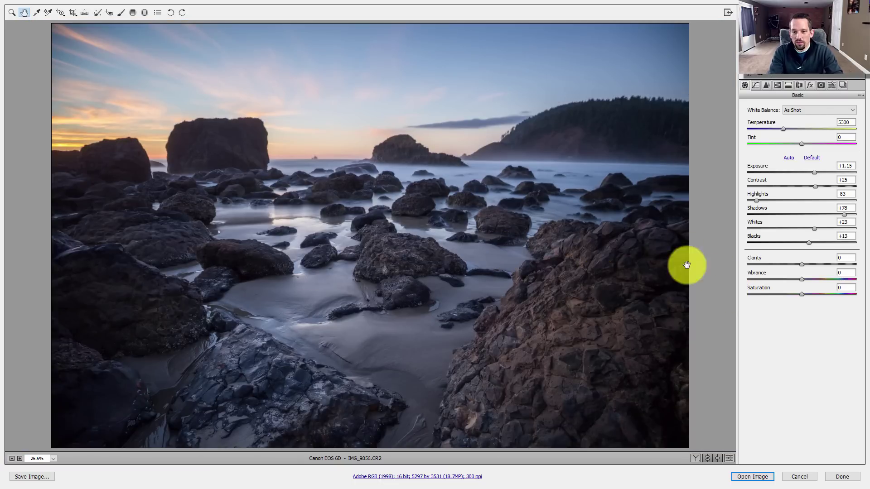
click(729, 458)
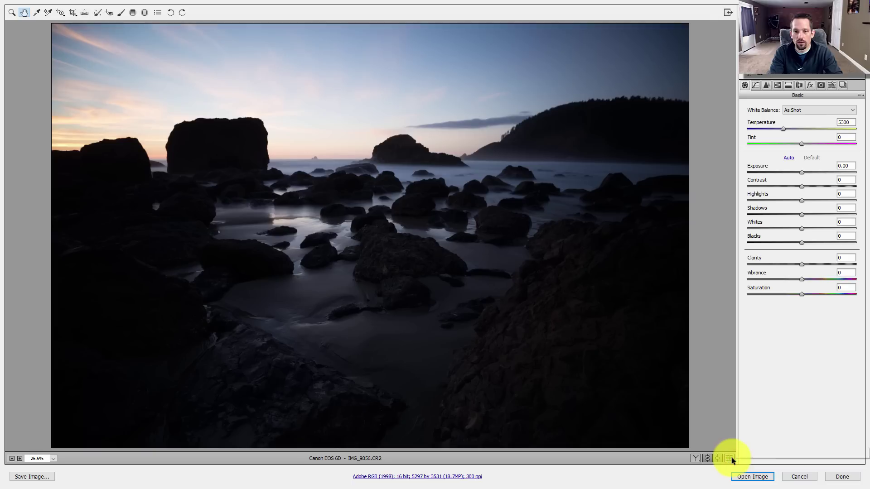
click(730, 458)
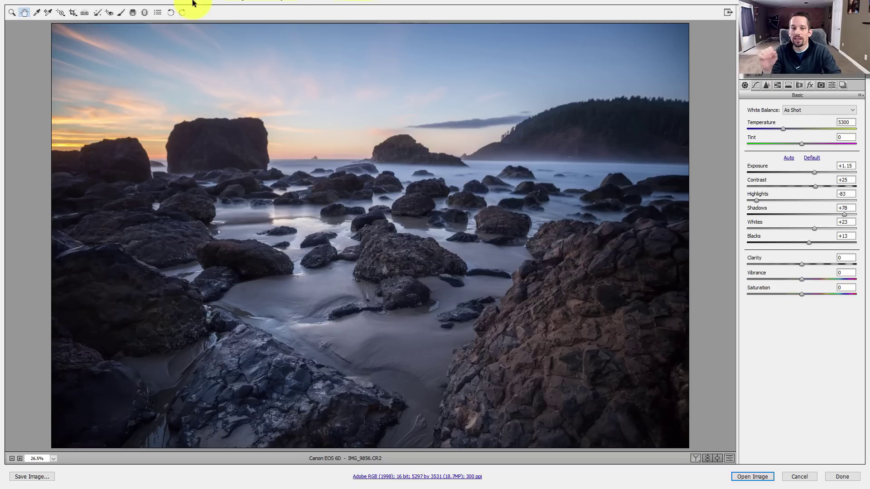
Select the Graduated Filter tool so a new filter can be placed.
click(133, 14)
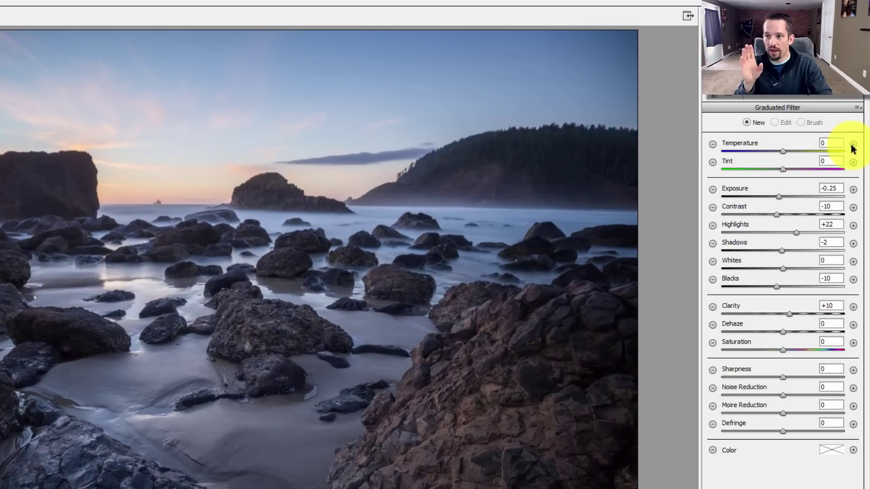
Reset the filter to Temperature +25 and drag it from the sky down to the horizon.
click(853, 144)
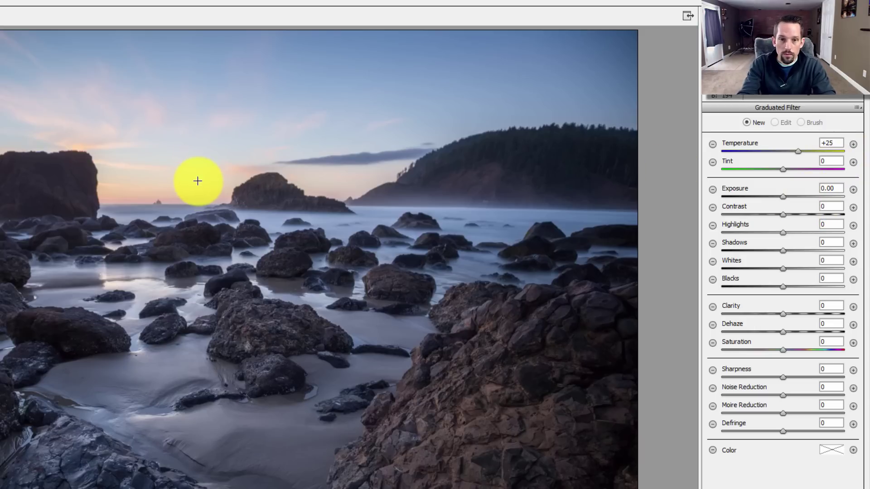
drag(197, 180, 195, 210)
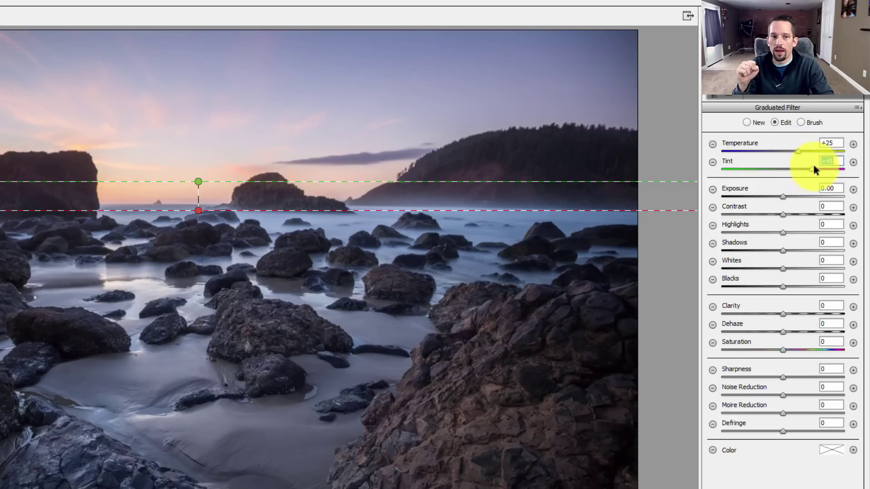
Push the sky filter to magenta Tint +59, Exposure -0.60, Contrast +32, Highlights +17, Shadows +97, Whites -39.
drag(814, 166, 820, 170)
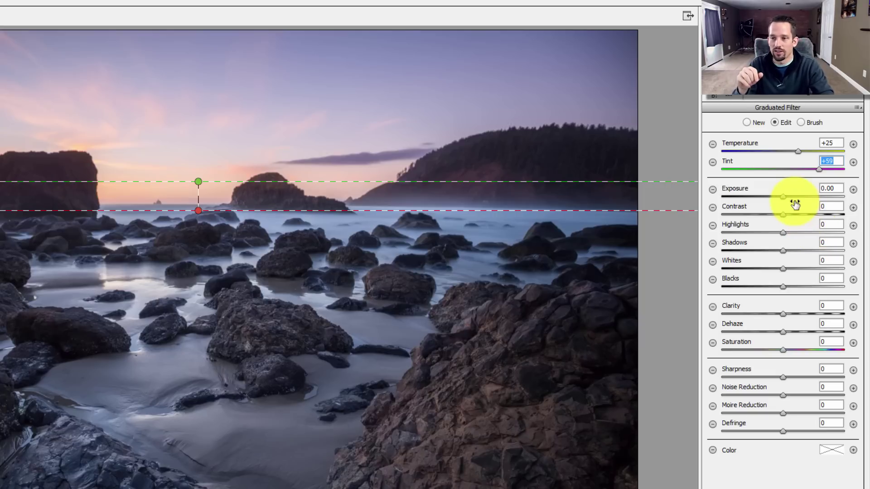
drag(781, 195, 776, 195)
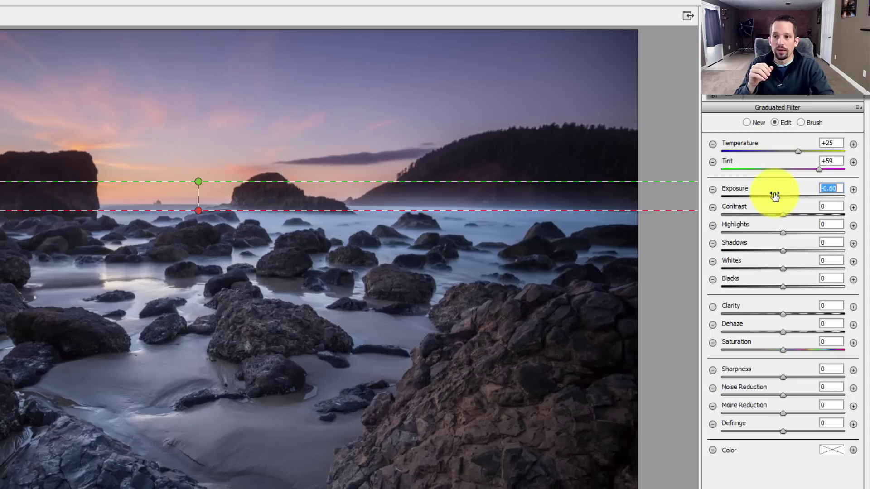
drag(774, 195, 795, 230)
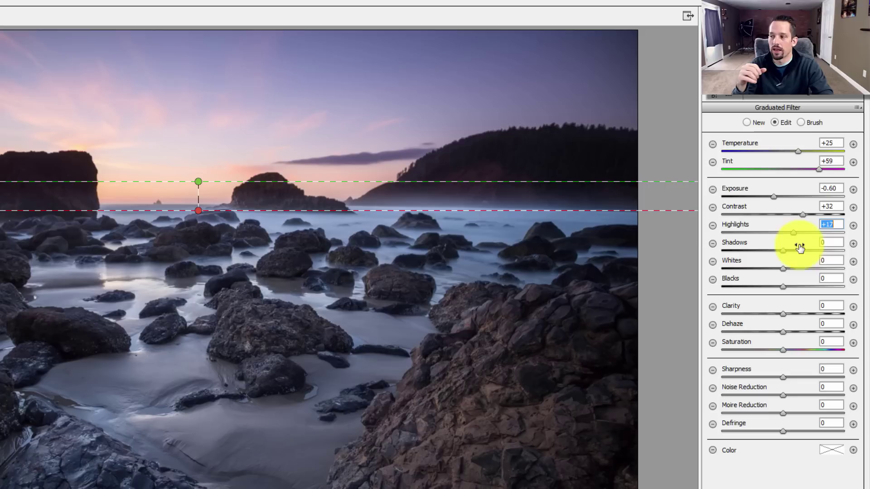
drag(782, 251, 854, 252)
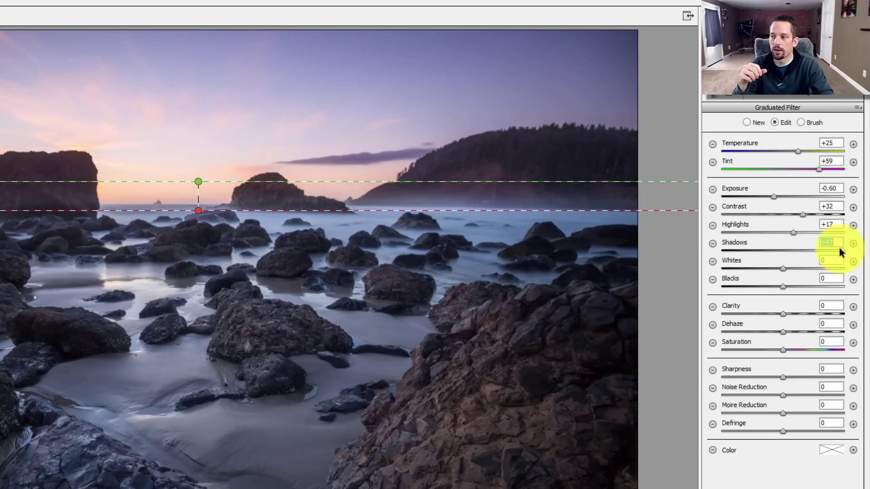
drag(783, 269, 754, 268)
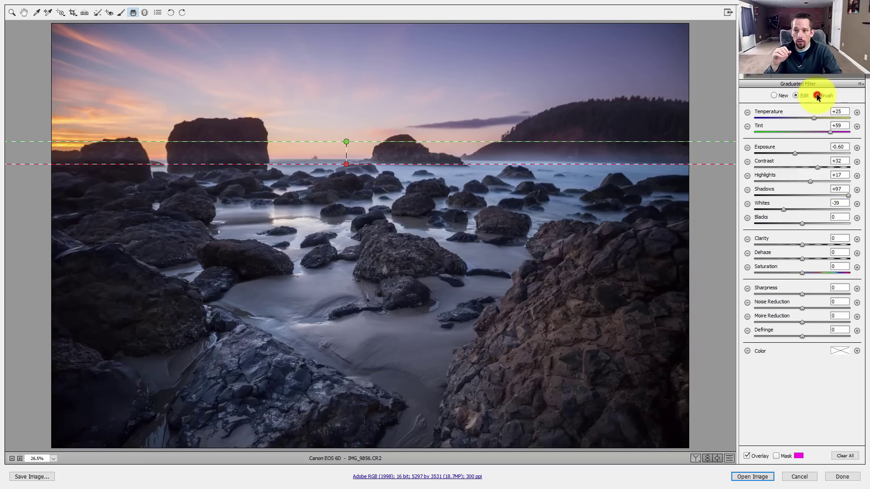
Switch to the erase brush and show the filter's mask as a lower-opacity colour overlay.
click(816, 95)
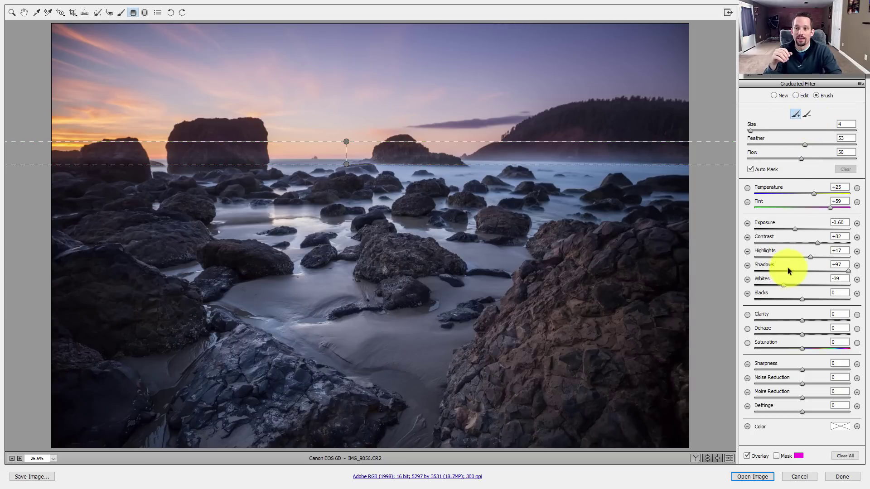
click(806, 116)
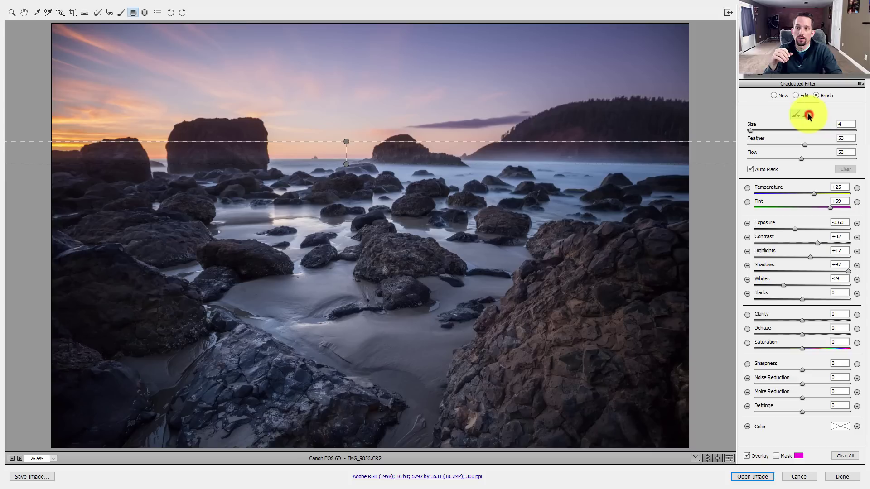
click(776, 456)
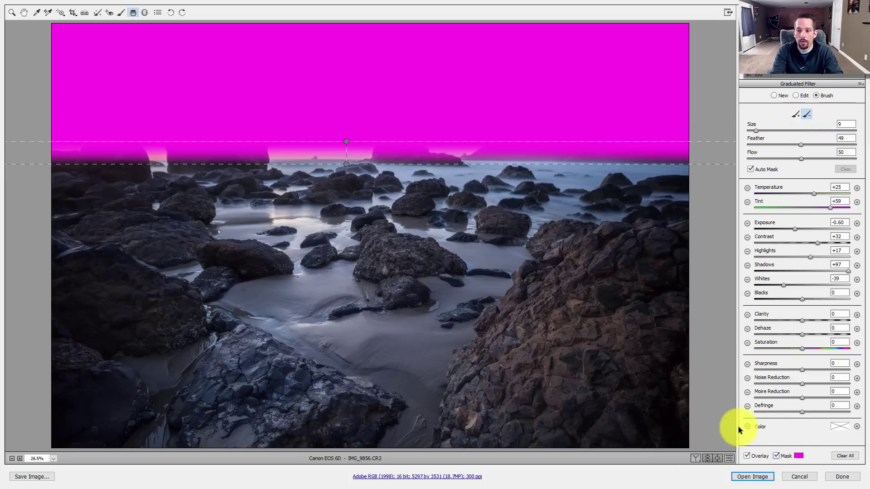
click(798, 456)
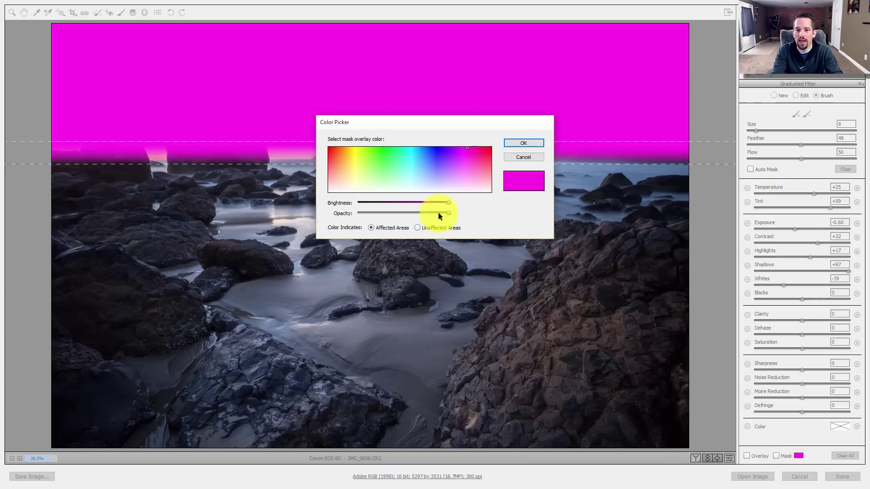
drag(430, 217, 431, 216)
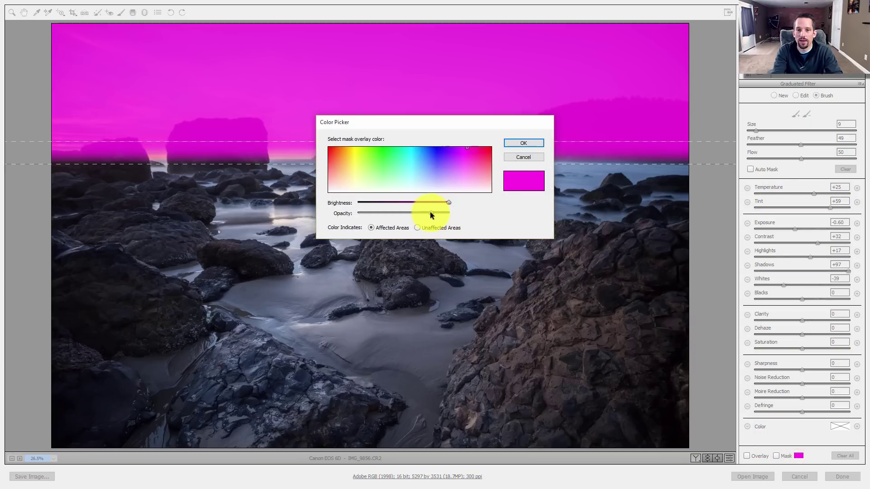
click(517, 144)
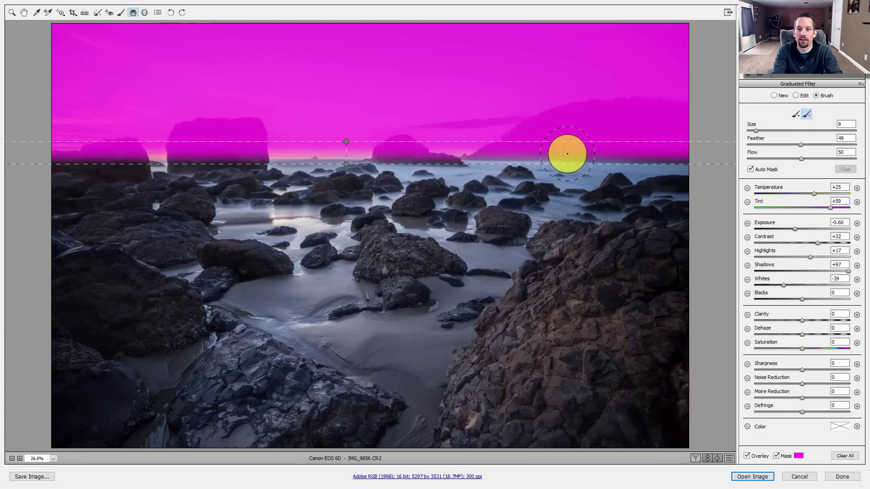
Erase the sky filter from the forested hill and the rocks below the horizon.
mouse_move(579, 152)
mouse_down()
mouse_move(540, 159)
mouse_move(616, 136)
mouse_move(650, 147)
mouse_move(624, 146)
mouse_move(687, 142)
mouse_move(545, 153)
mouse_up()
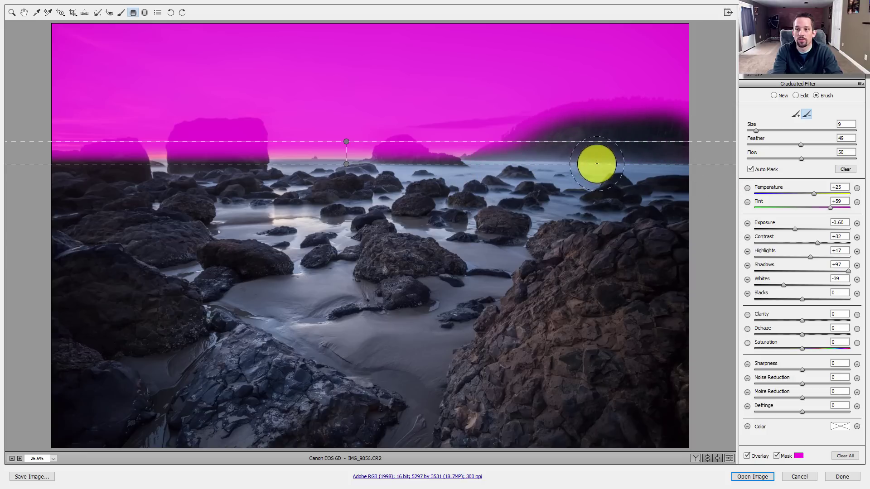
click(549, 148)
mouse_move(549, 149)
mouse_down()
mouse_move(487, 178)
mouse_move(596, 127)
mouse_move(690, 127)
mouse_move(539, 130)
mouse_move(465, 177)
mouse_move(591, 124)
mouse_move(687, 118)
mouse_move(715, 137)
mouse_move(480, 169)
mouse_move(390, 169)
mouse_move(391, 160)
mouse_move(393, 170)
mouse_move(401, 159)
mouse_move(400, 172)
mouse_move(398, 155)
mouse_move(388, 164)
mouse_move(447, 175)
mouse_move(415, 169)
mouse_move(403, 155)
mouse_move(445, 174)
mouse_up()
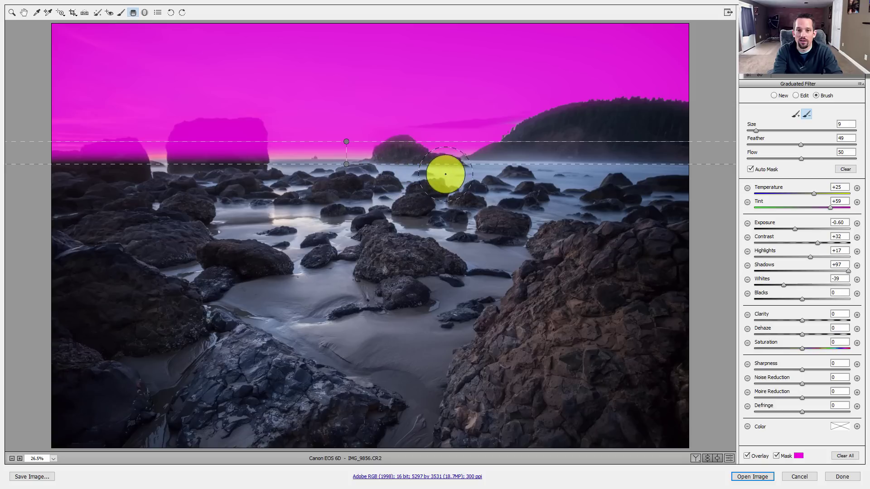
With Auto Mask on, erase the filter from both sea stacks, then hide the mask overlay.
click(751, 170)
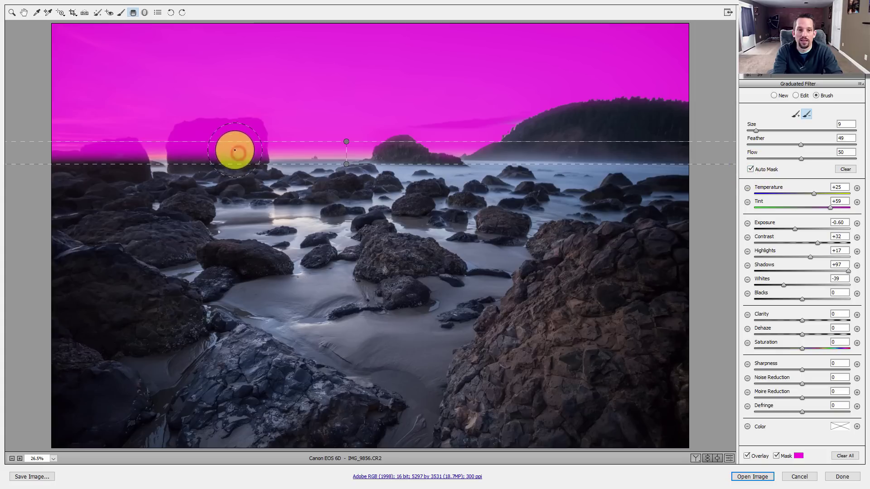
mouse_move(207, 151)
mouse_down()
mouse_move(188, 148)
mouse_move(197, 144)
mouse_move(191, 159)
mouse_move(189, 146)
mouse_move(184, 163)
mouse_move(184, 138)
mouse_move(218, 137)
mouse_move(235, 148)
mouse_move(248, 132)
mouse_move(252, 150)
mouse_move(255, 131)
mouse_move(262, 161)
mouse_move(262, 128)
mouse_move(245, 145)
mouse_up()
mouse_move(160, 198)
mouse_down()
mouse_move(129, 177)
mouse_move(114, 150)
mouse_move(126, 154)
mouse_move(47, 168)
mouse_move(67, 158)
mouse_move(120, 157)
mouse_move(138, 161)
mouse_move(136, 169)
mouse_move(135, 152)
mouse_move(51, 168)
mouse_up()
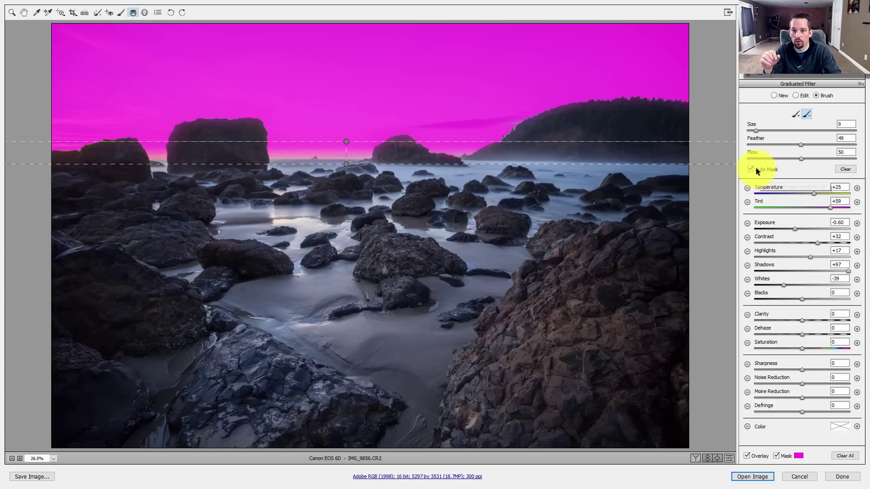
click(774, 456)
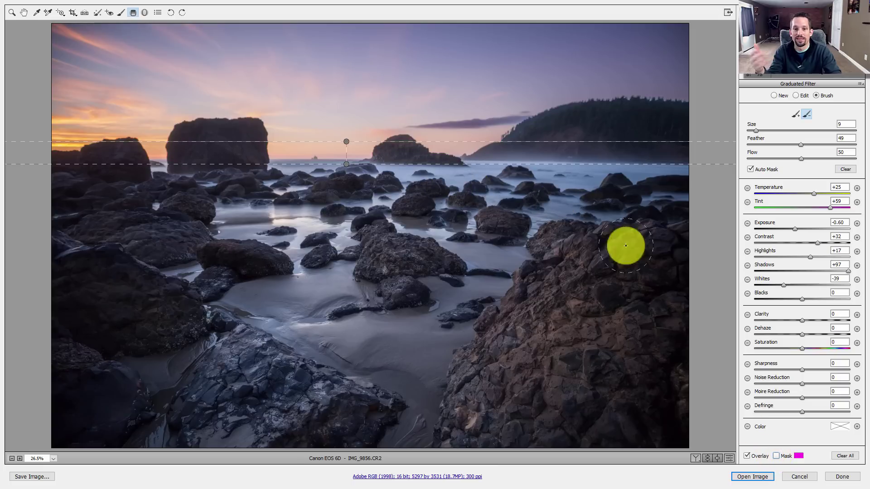
key(shift+k)
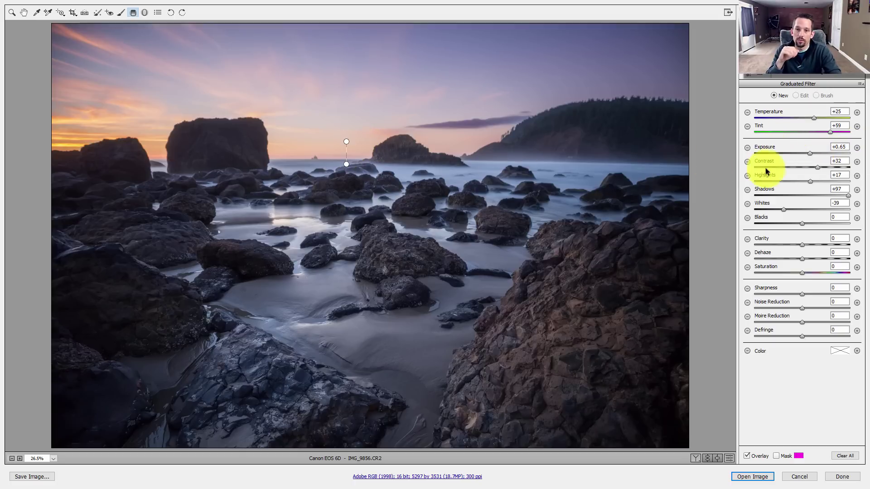
Start a new Exposure +0.50 filter and drag it up from the foreground to the horizon.
click(857, 148)
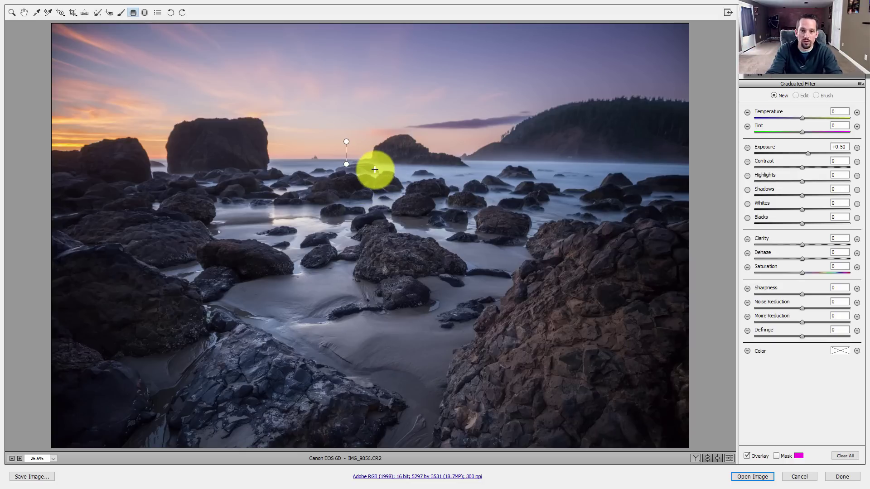
drag(372, 182, 376, 150)
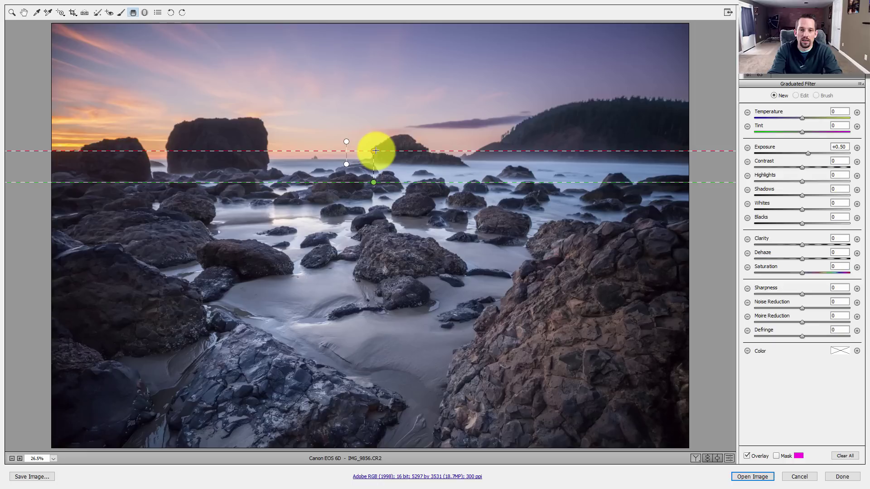
drag(376, 150, 376, 151)
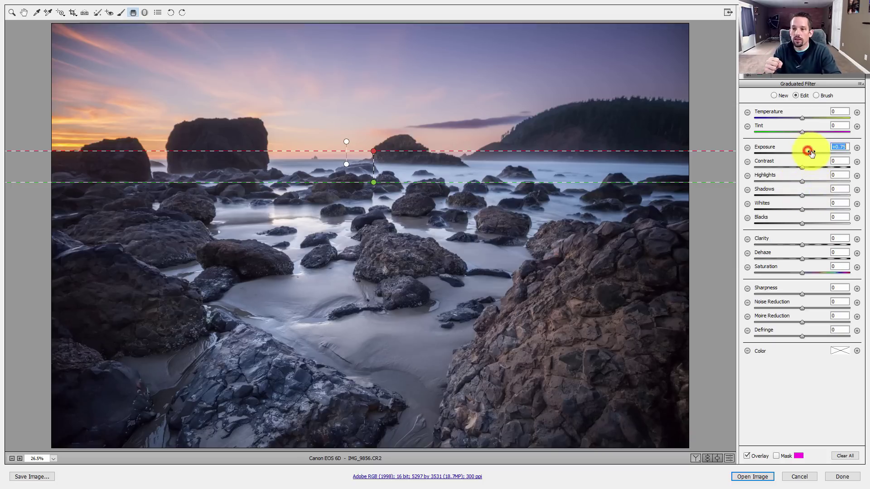
Give the foreground filter Exposure +0.60, Contrast +51, Highlights +78, Shadows +11, and reset Whites to 0.
drag(809, 153, 812, 154)
drag(809, 153, 834, 181)
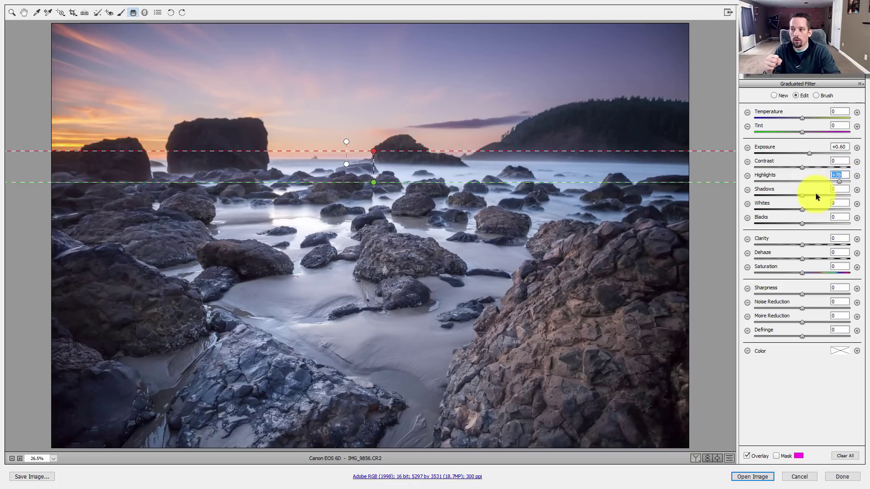
drag(801, 195, 809, 195)
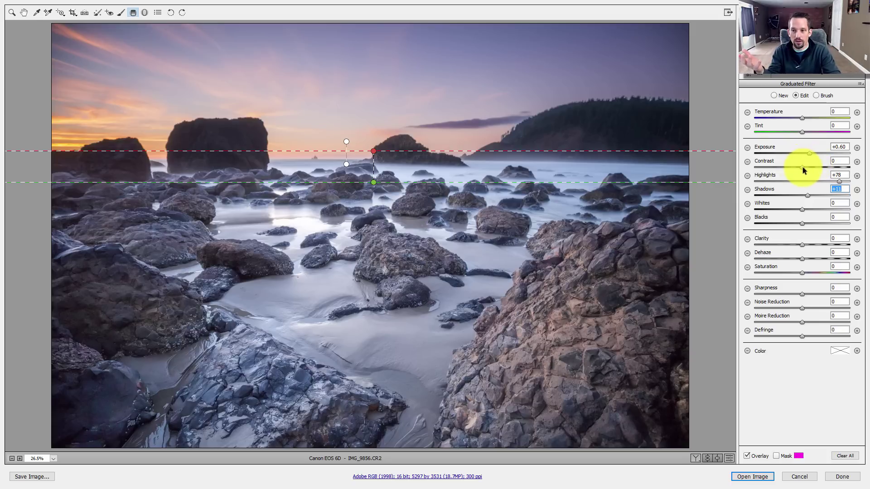
mouse_move(803, 167)
mouse_down()
mouse_move(815, 164)
mouse_move(806, 164)
mouse_up()
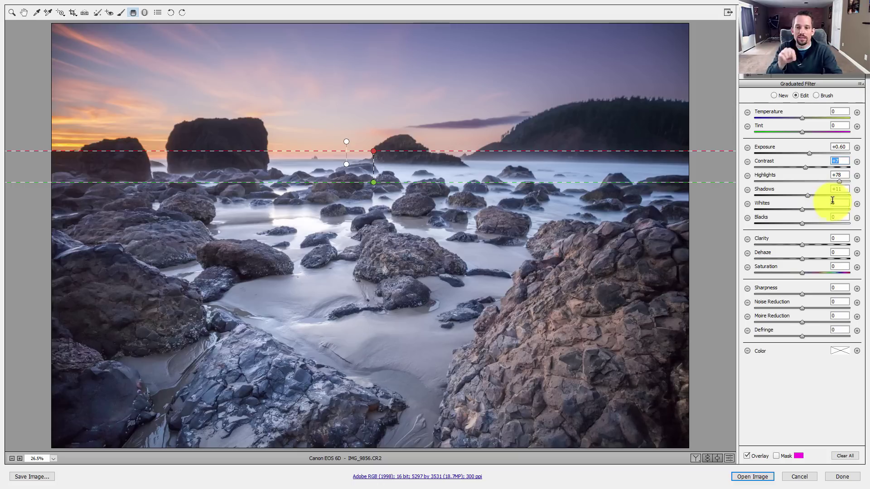
drag(820, 167, 828, 165)
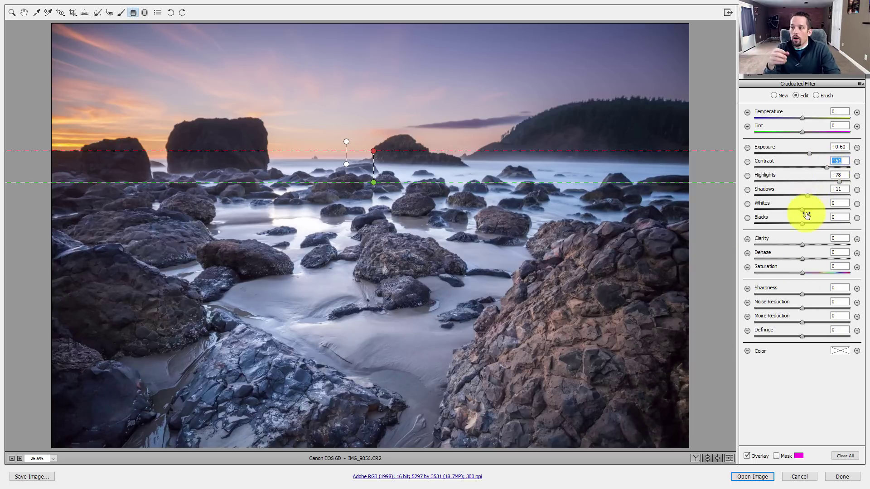
drag(800, 210, 805, 211)
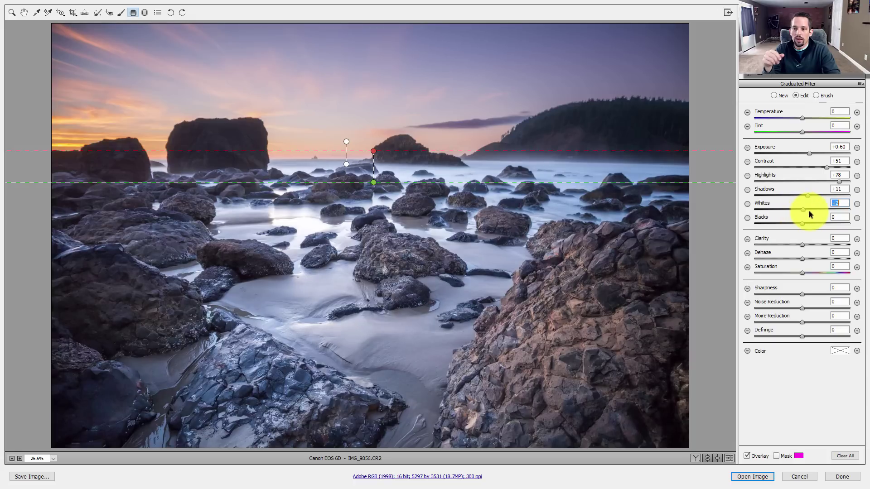
double_click(805, 211)
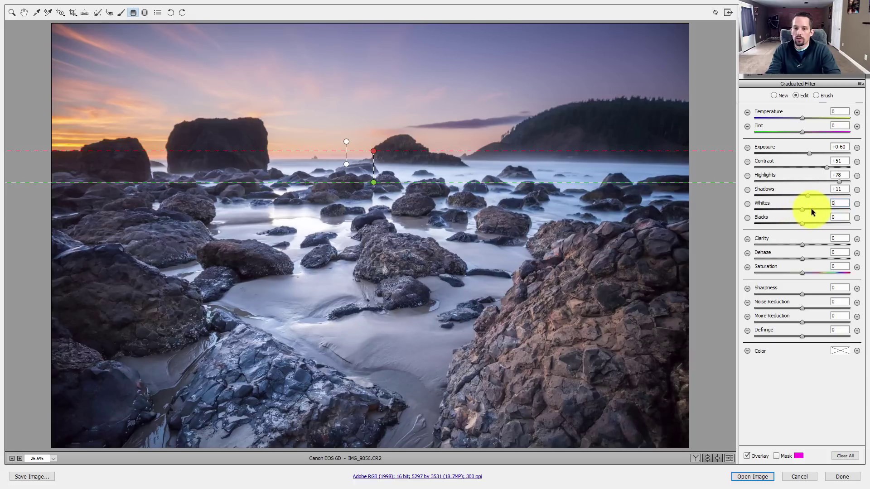
click(730, 458)
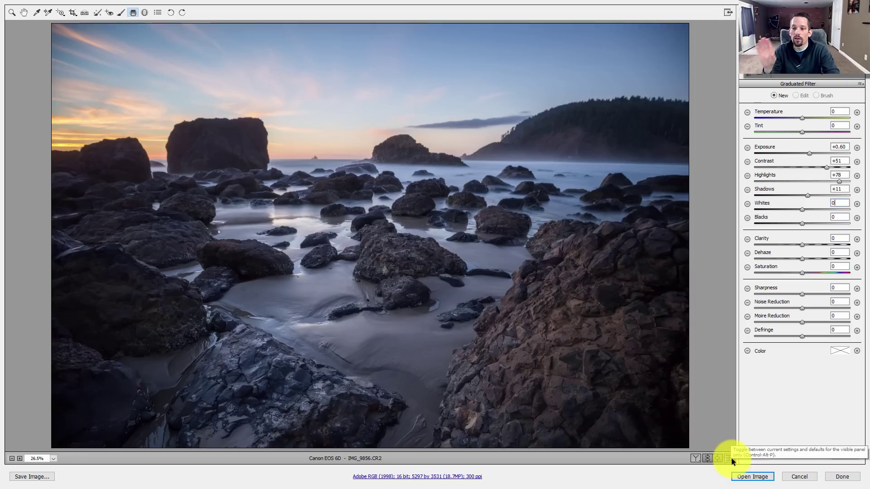
click(732, 458)
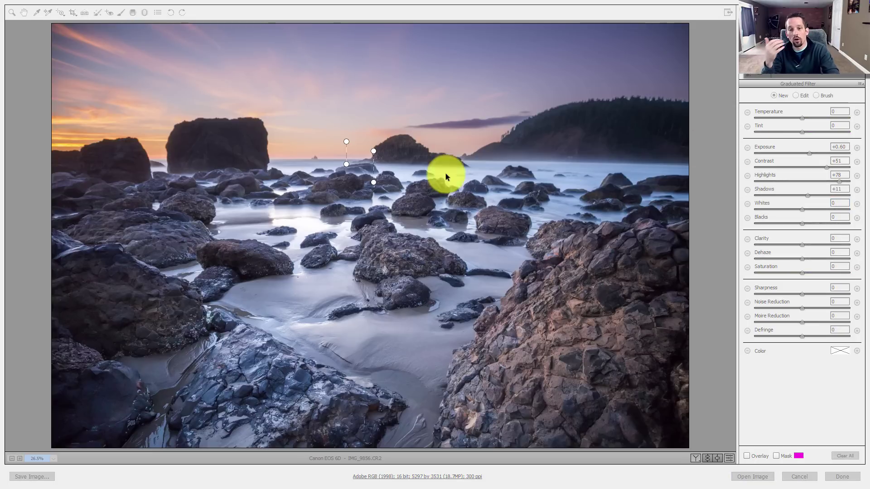
click(278, 2)
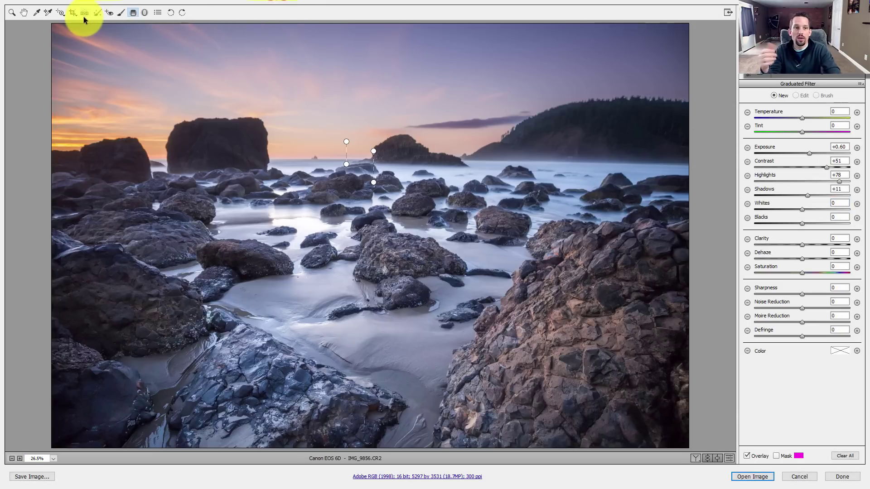
Switch to the Hand tool, open Split Toning, and sweep highlight hues at full saturation to Hue 314.
click(24, 12)
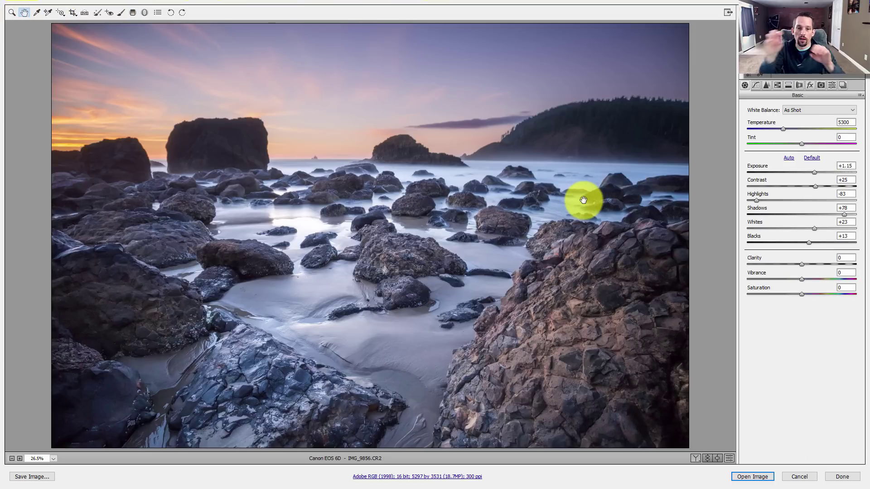
click(786, 86)
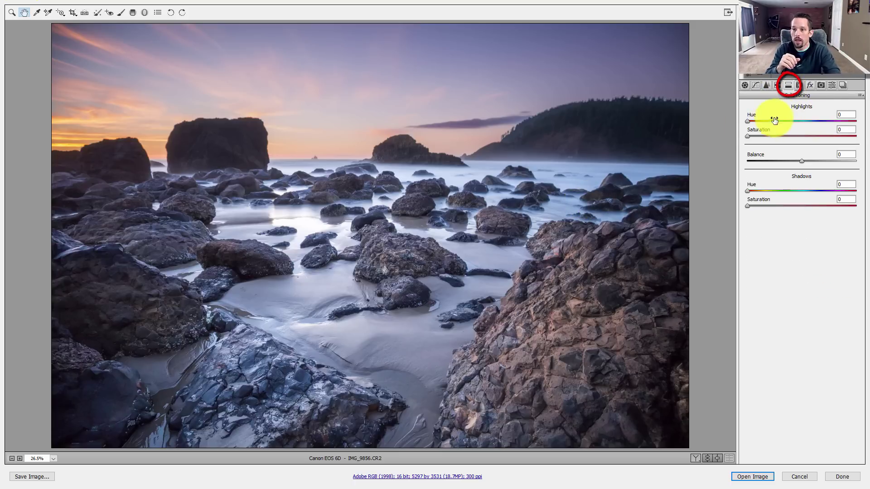
drag(746, 121, 803, 121)
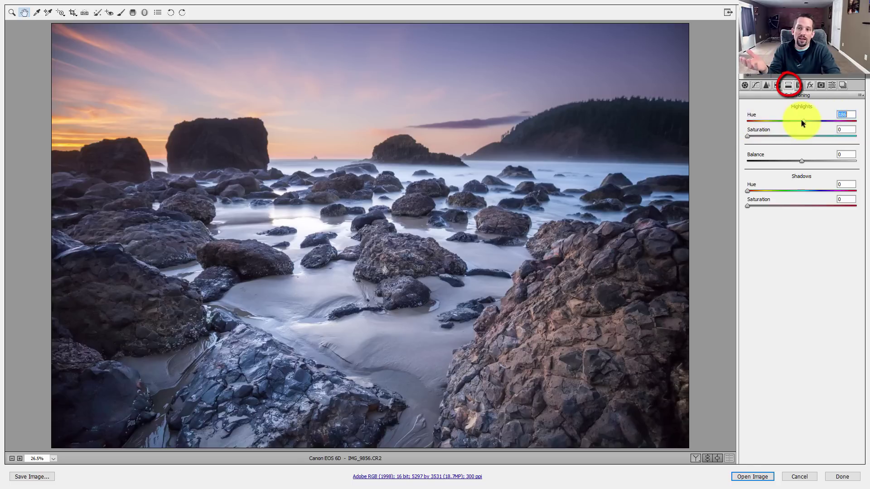
drag(748, 136, 862, 136)
drag(804, 121, 841, 120)
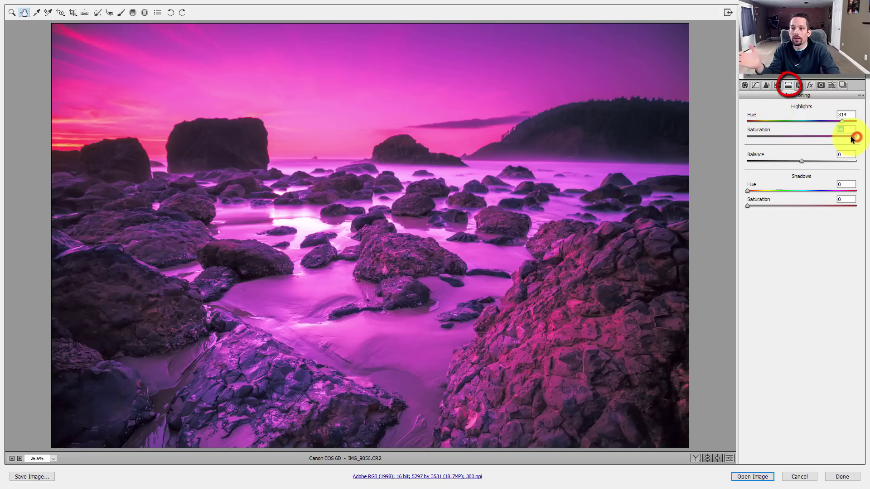
Lower highlight Saturation to 25 and compare the photo before and after toning.
drag(858, 137, 775, 136)
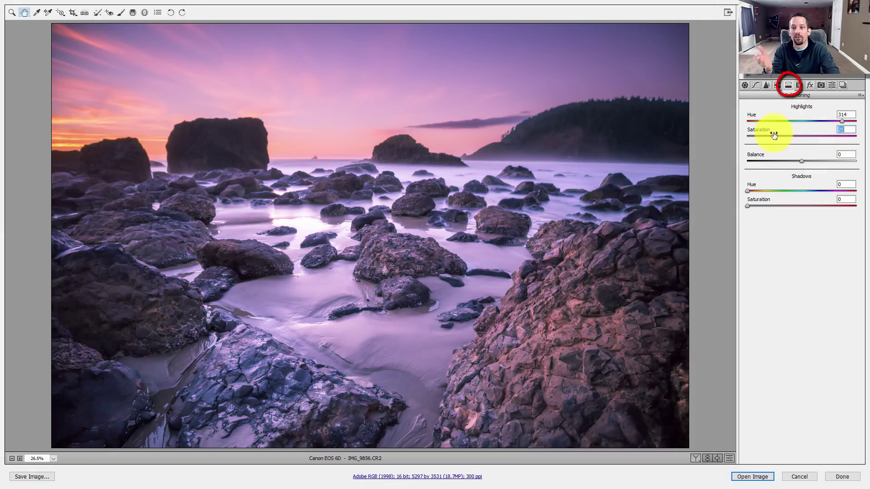
click(728, 459)
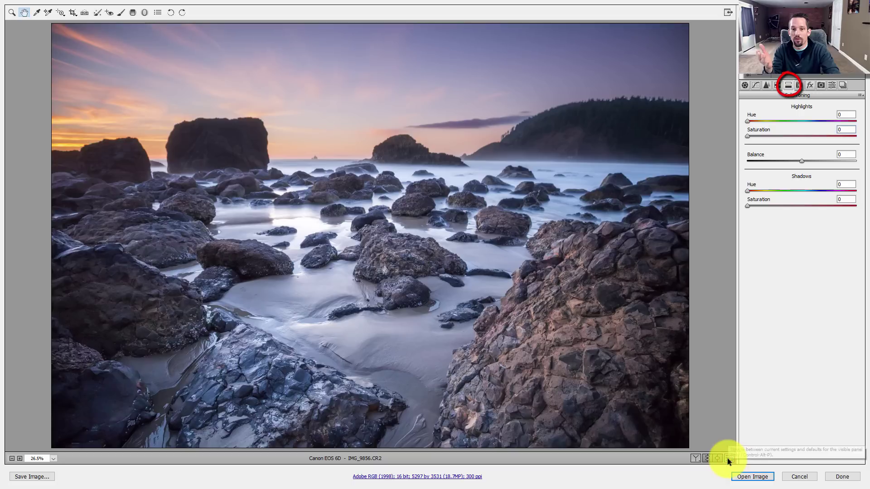
click(728, 458)
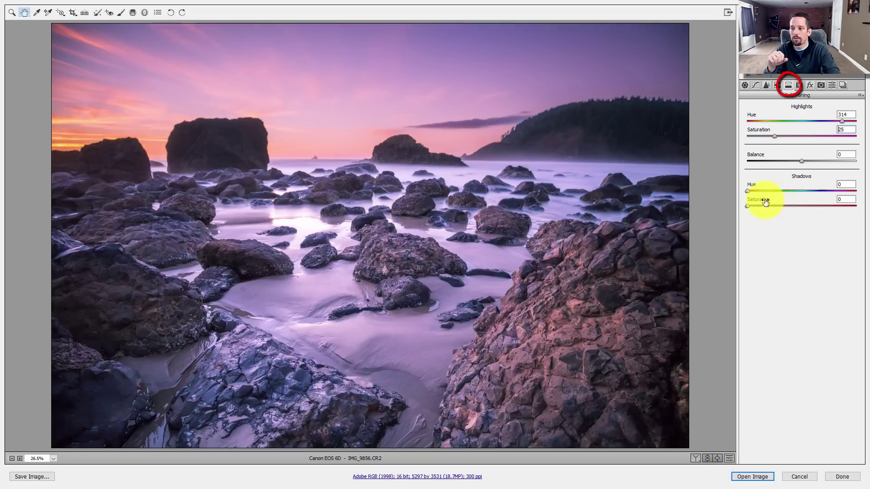
Tint the shadows blue-violet with Hue 264 and Saturation 16, leaving Balance at 0.
drag(746, 207, 867, 206)
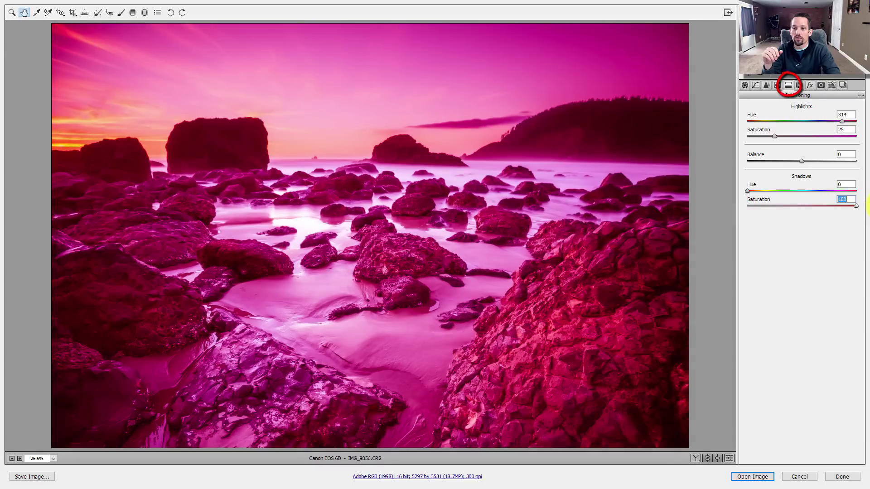
click(748, 191)
drag(748, 192, 833, 189)
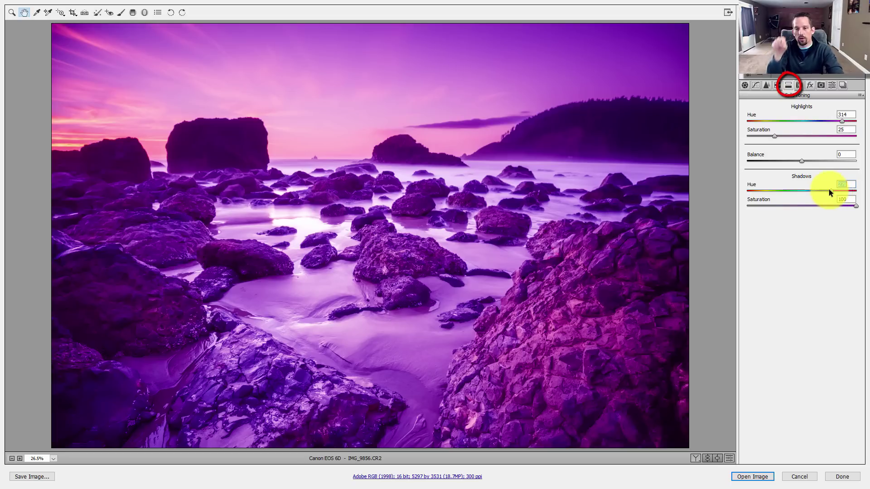
click(832, 192)
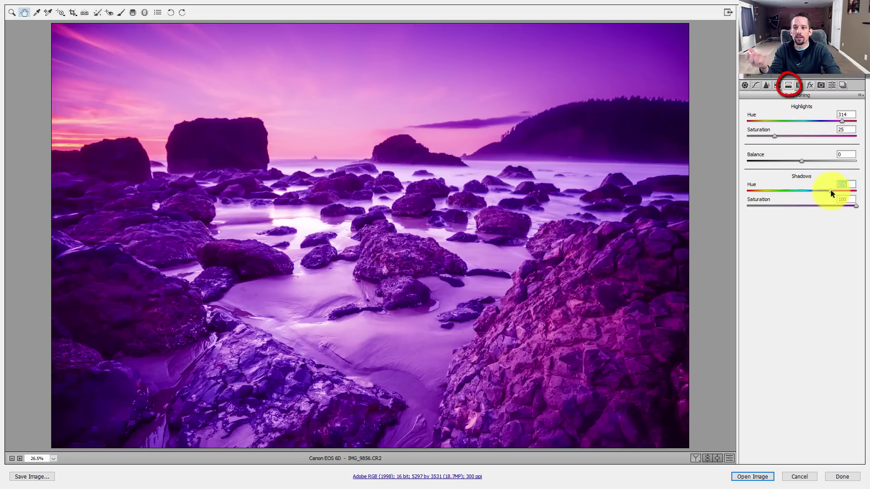
drag(829, 189, 828, 190)
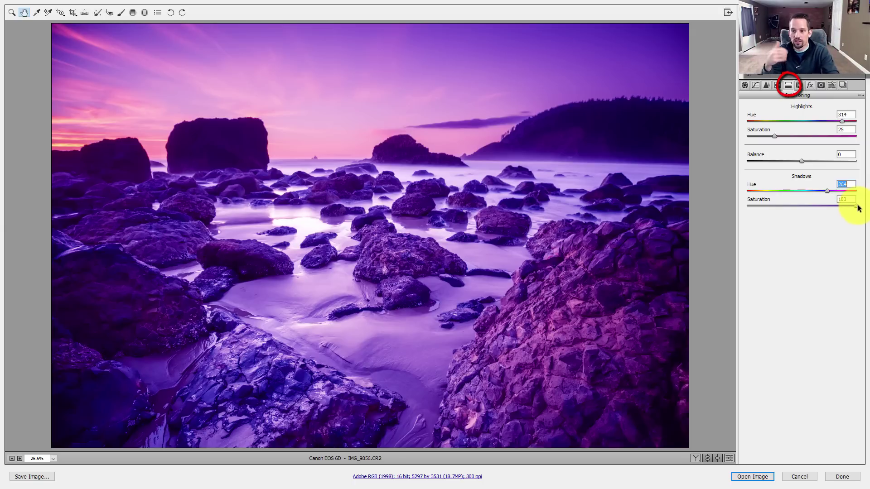
drag(857, 205, 765, 205)
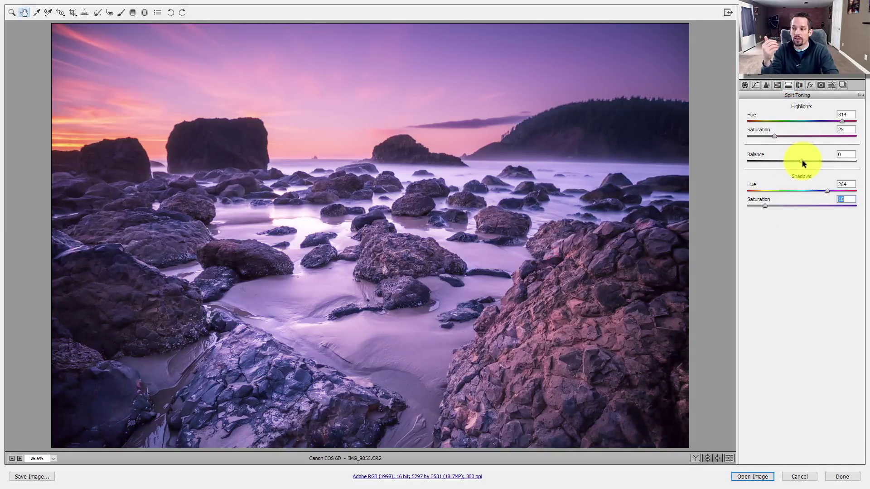
mouse_move(801, 162)
mouse_down()
mouse_move(854, 161)
mouse_move(762, 159)
mouse_move(801, 162)
mouse_up()
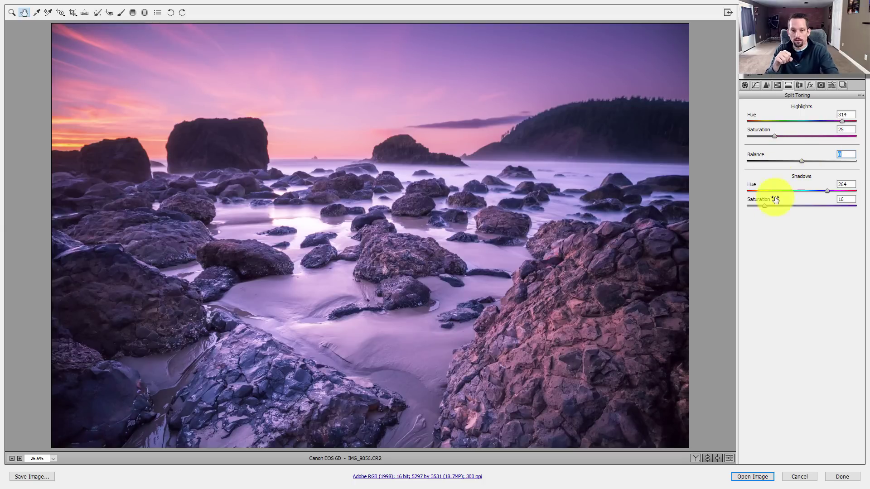
Back in the Basic panel, compare against default settings, then raise Vibrance to +35.
click(744, 85)
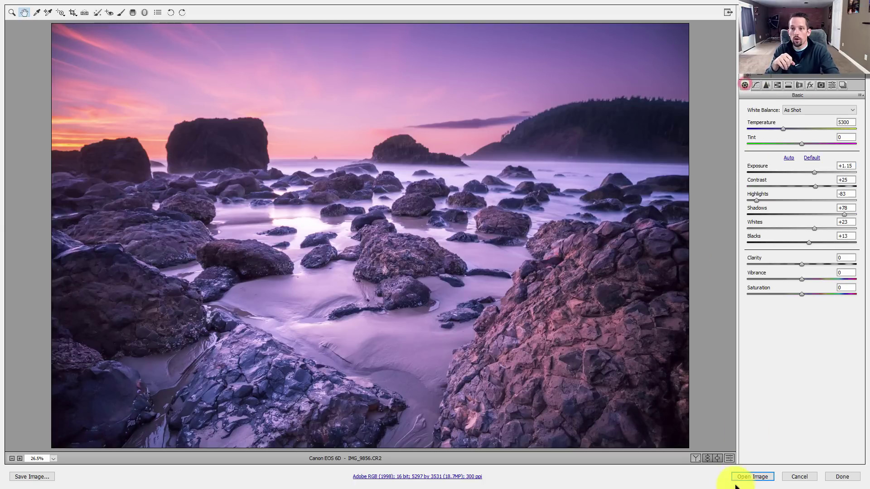
click(729, 458)
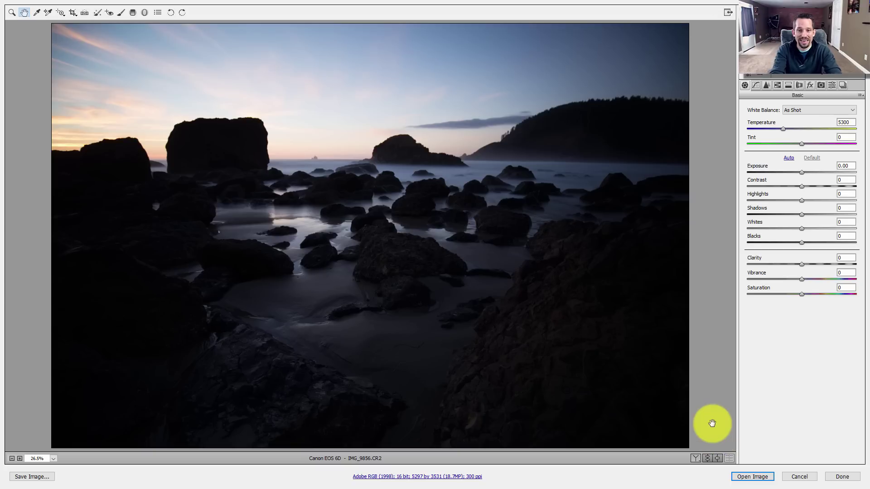
key(p)
key(p)
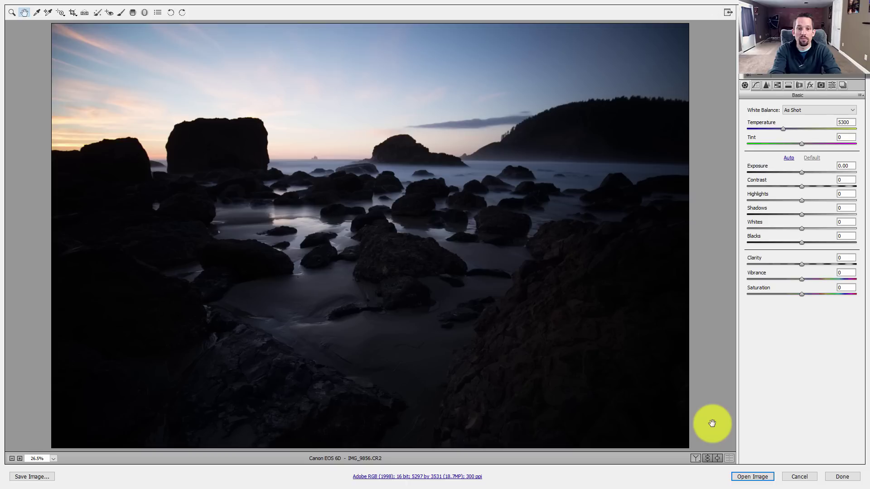
key(ctrl+alt+p)
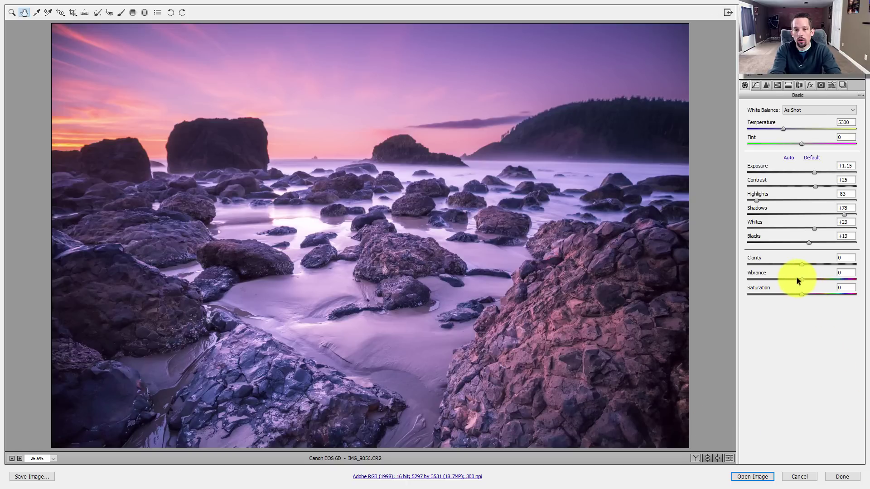
mouse_move(800, 279)
mouse_down()
mouse_move(821, 287)
mouse_move(800, 293)
mouse_up()
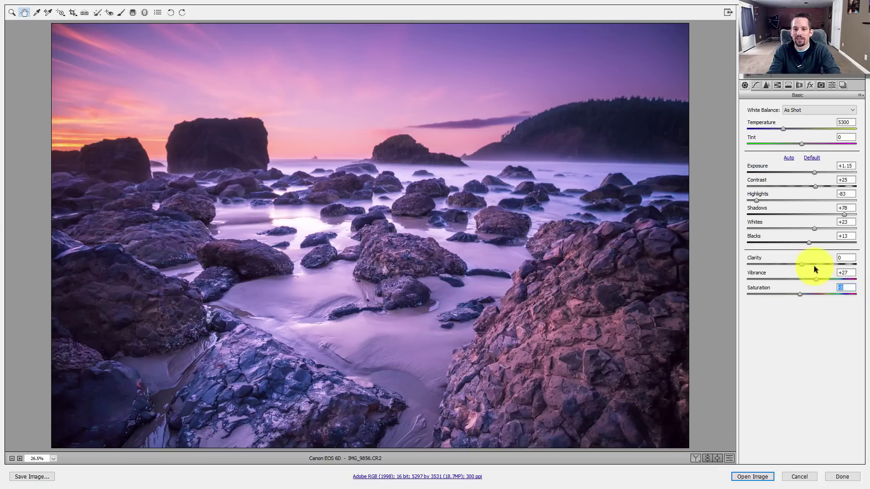
drag(815, 279, 802, 292)
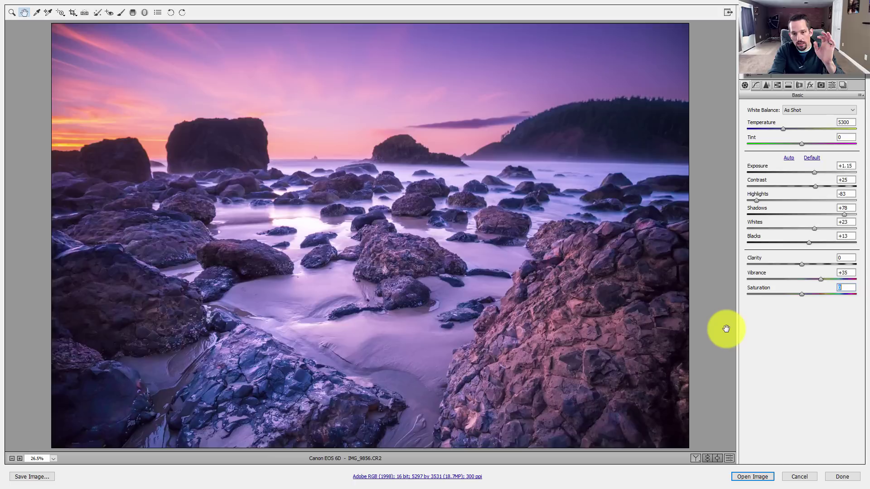
key(ctrl+r)
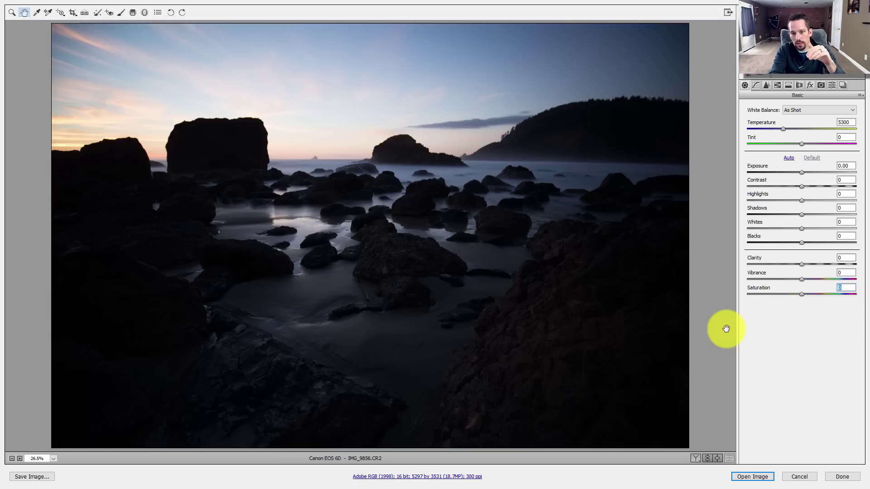
key(ctrl+r)
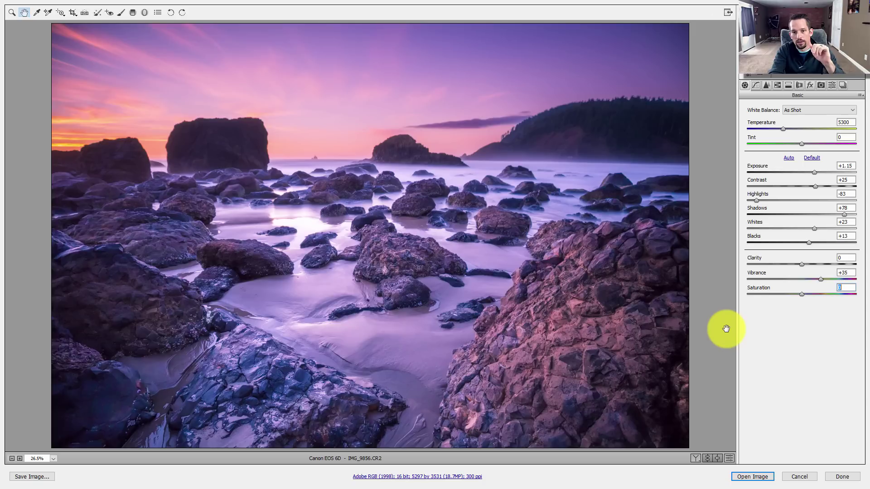